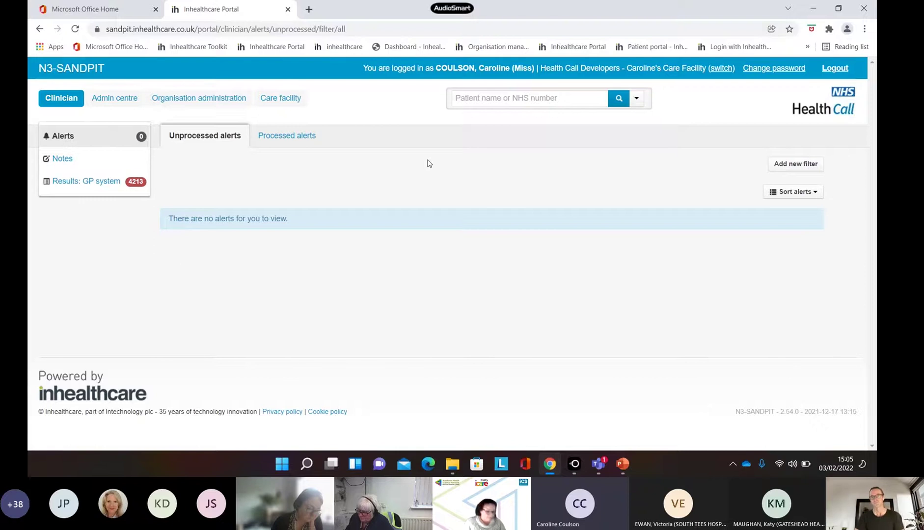
left_click(285, 100)
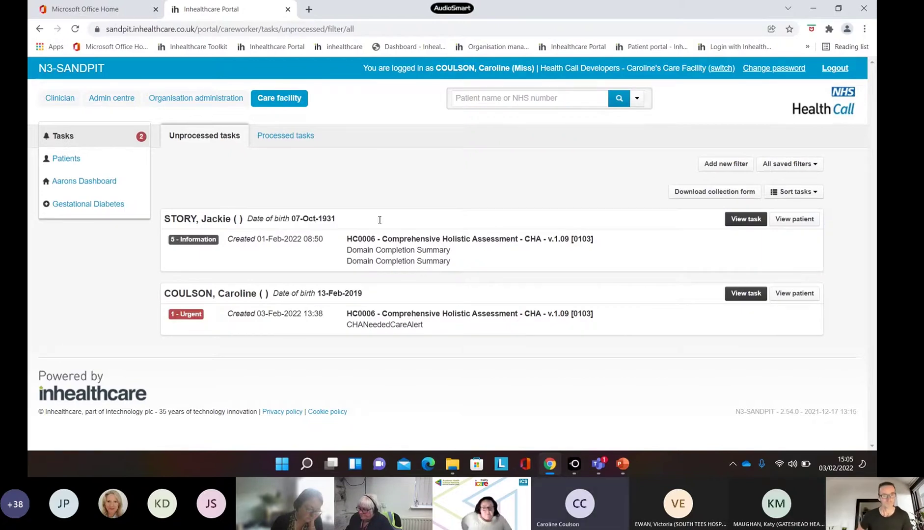
left_click(546, 100)
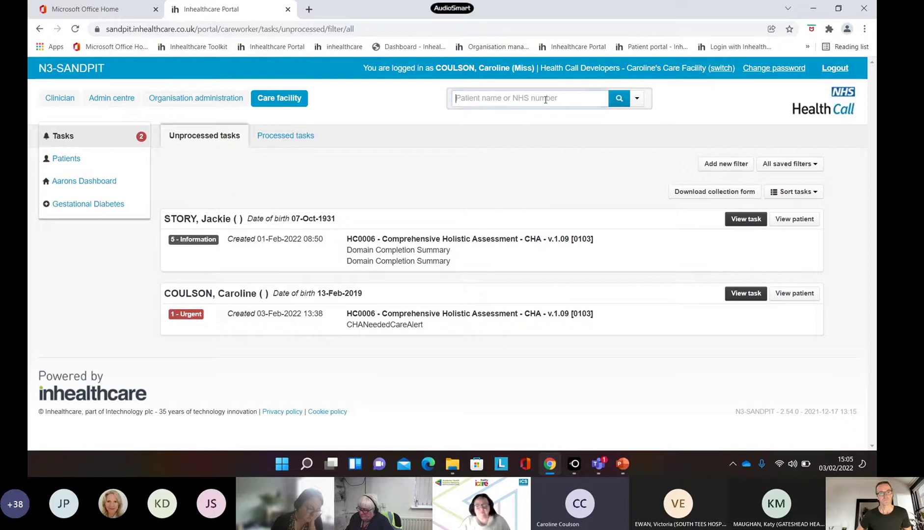
type("story")
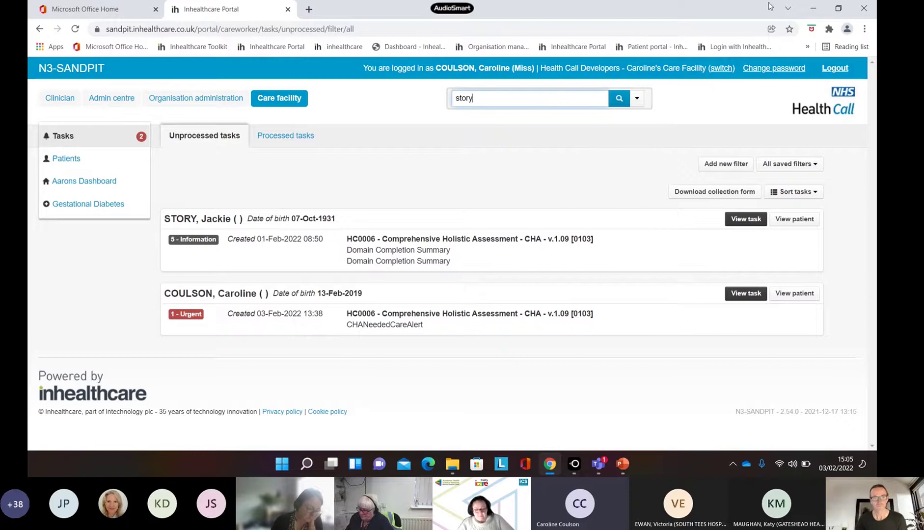
Switch the logged-in organisation to Health Call Developers - HealthCall Developers
left_click(722, 67)
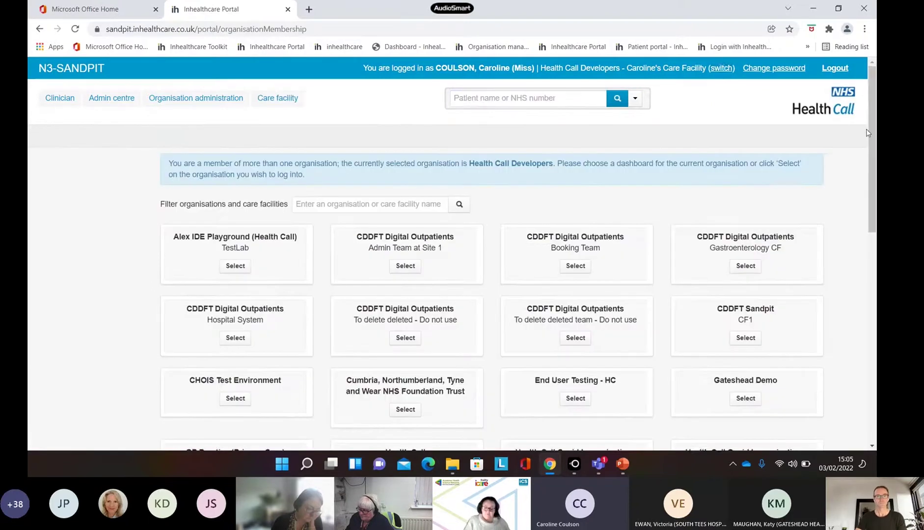
scroll(871, 177, "down", 2)
scroll(871, 178, "down", 6)
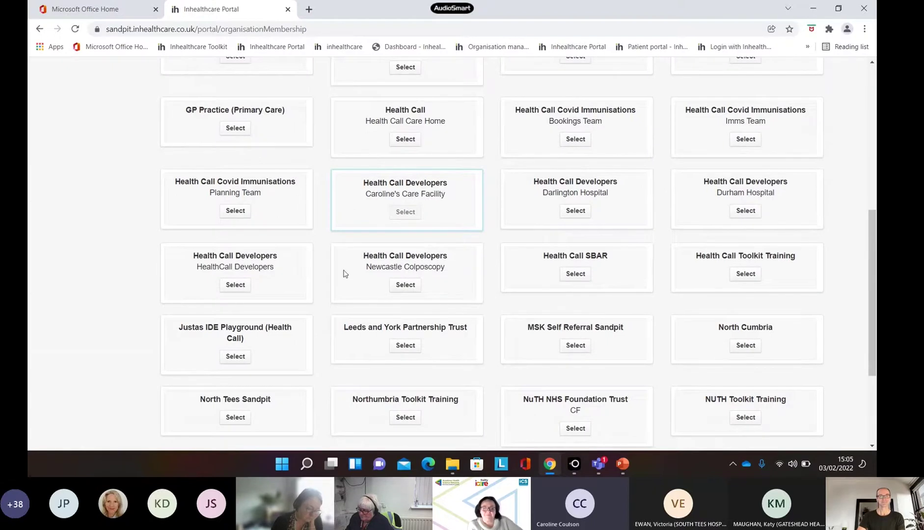
left_click(235, 285)
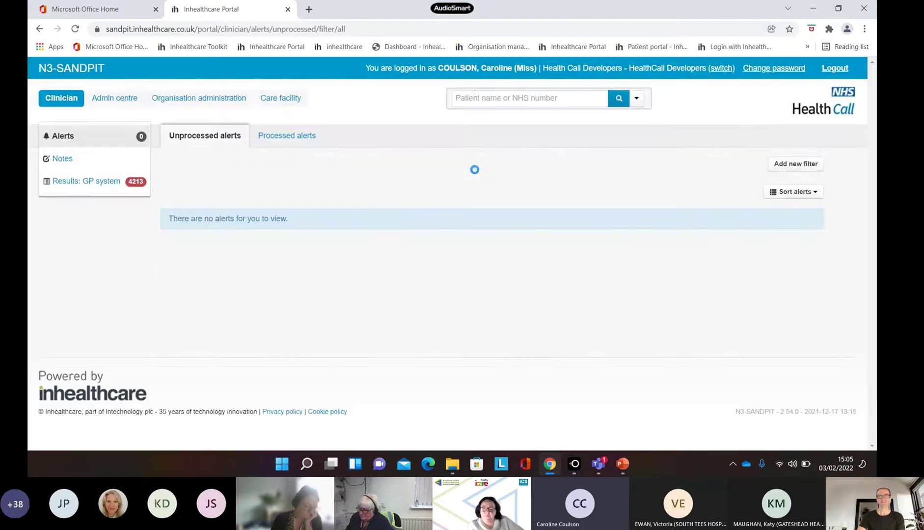
Search for the patient by surname, open the matching record and expand the patient's address and contact details
left_click(474, 98)
type("sory")
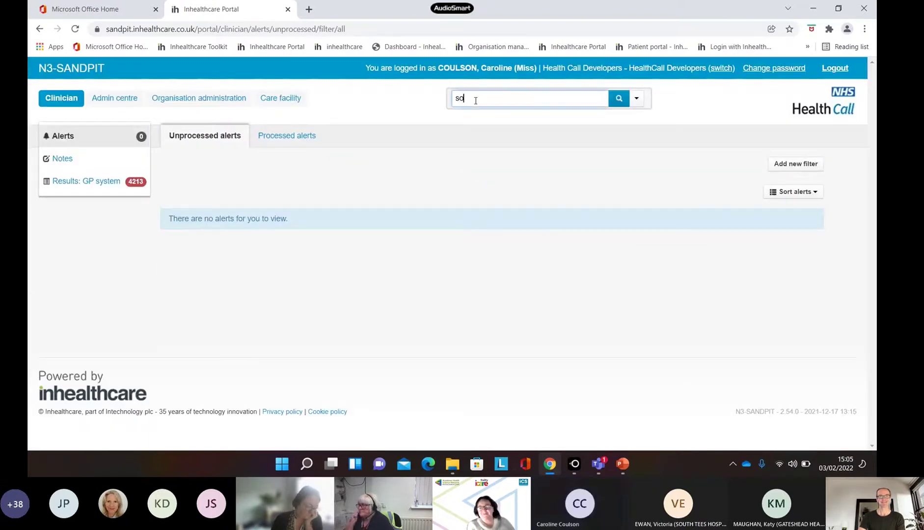
key("BackSpace")
key("BackSpace")
key("BackSpace")
type("tory")
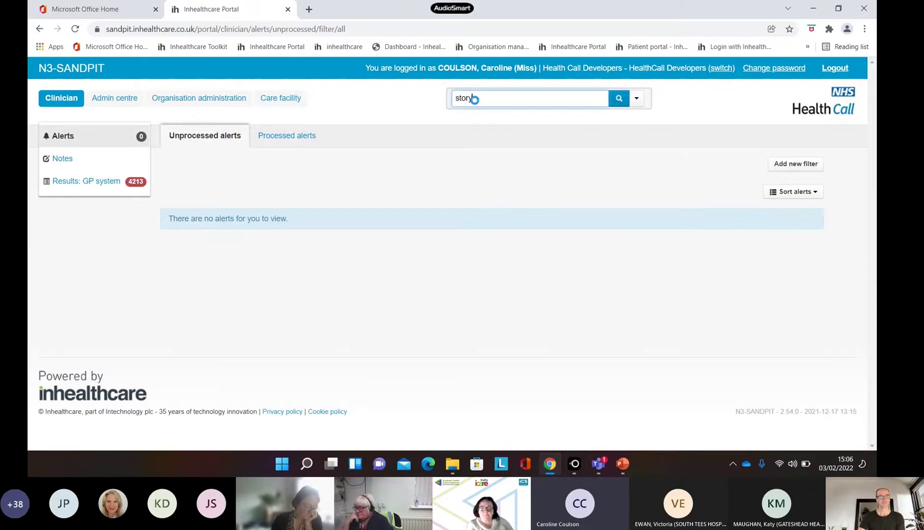
key("Return")
left_click(611, 235)
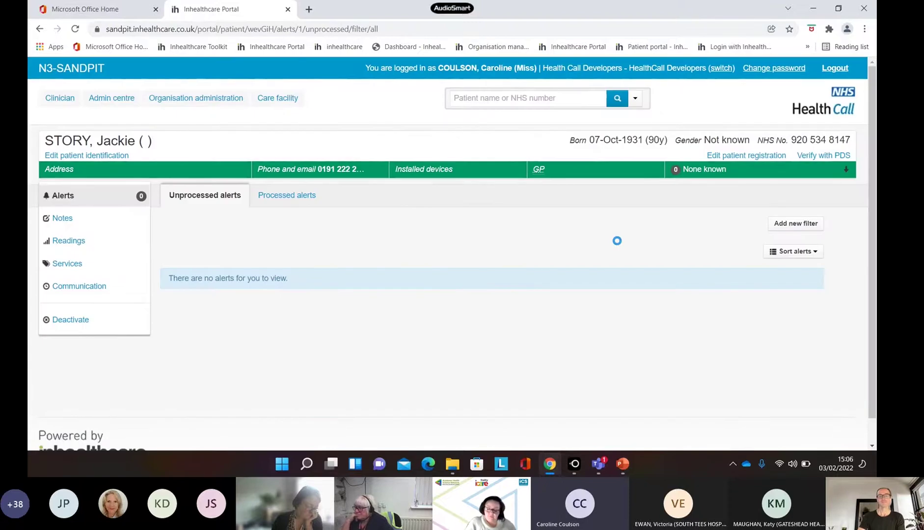
left_click(202, 169)
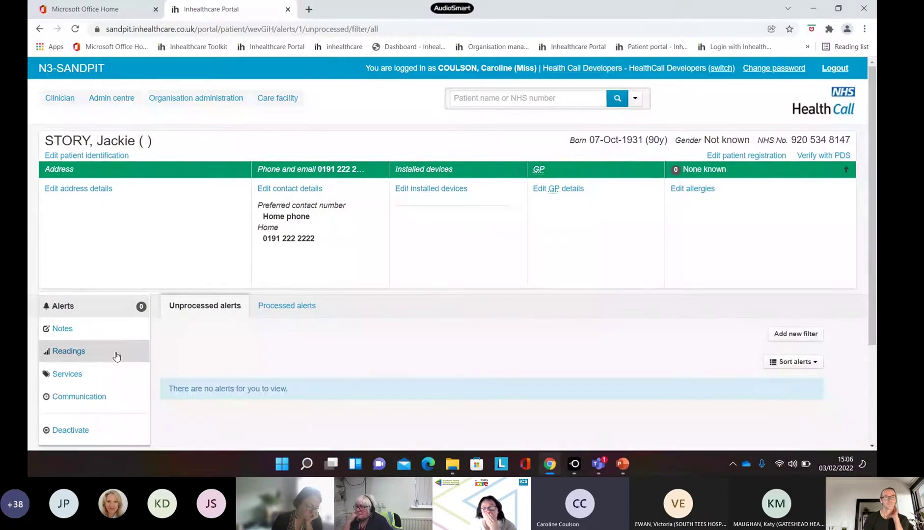
Deactivate the patient's running HC0006 Comprehensive Holistic Assessment v.1.09 [0103] service without deactivating the patient's record, and return to the patient's services
left_click(110, 372)
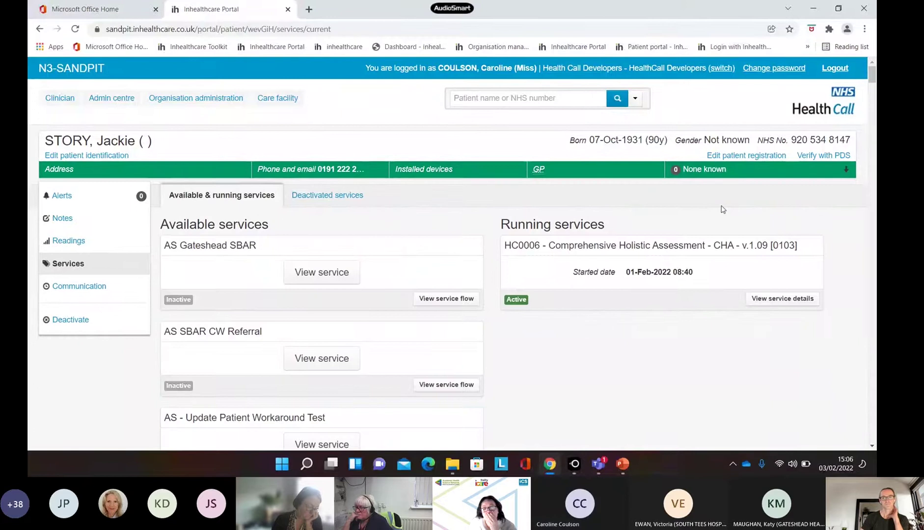
left_click(758, 299)
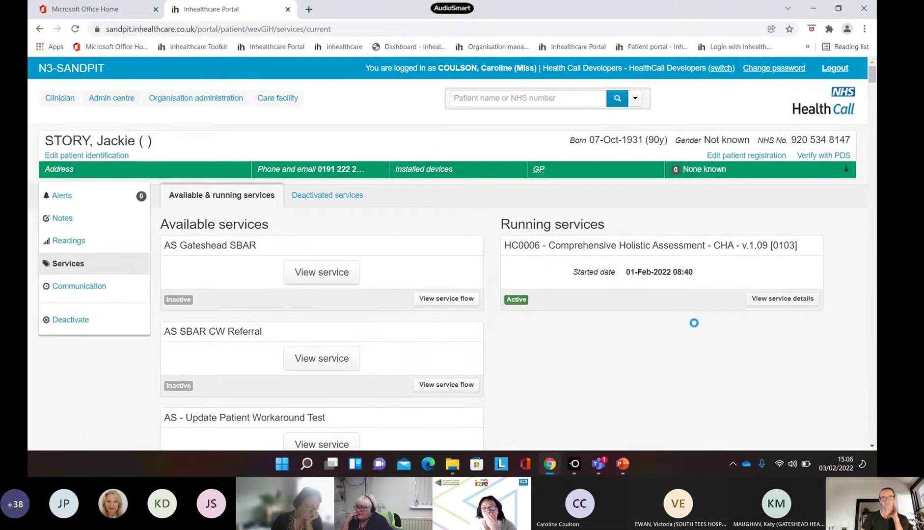
left_click(608, 369)
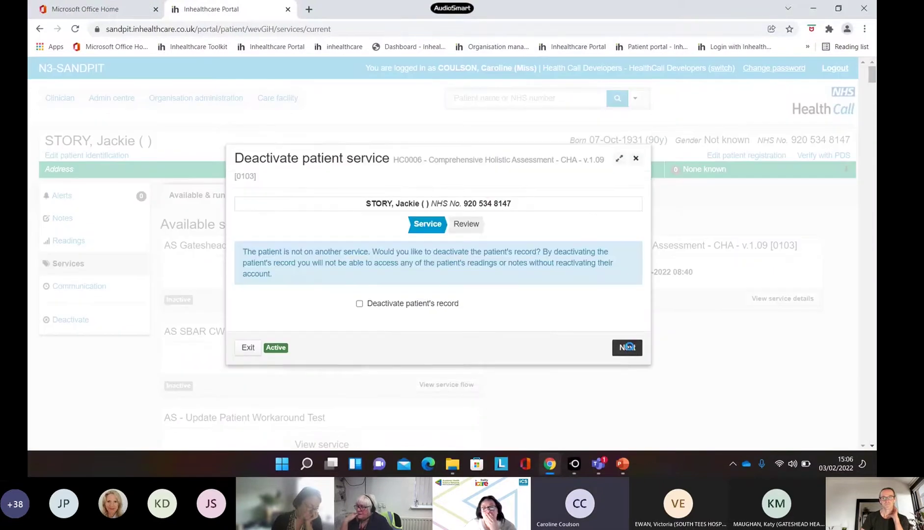
left_click(625, 346)
left_click(625, 343)
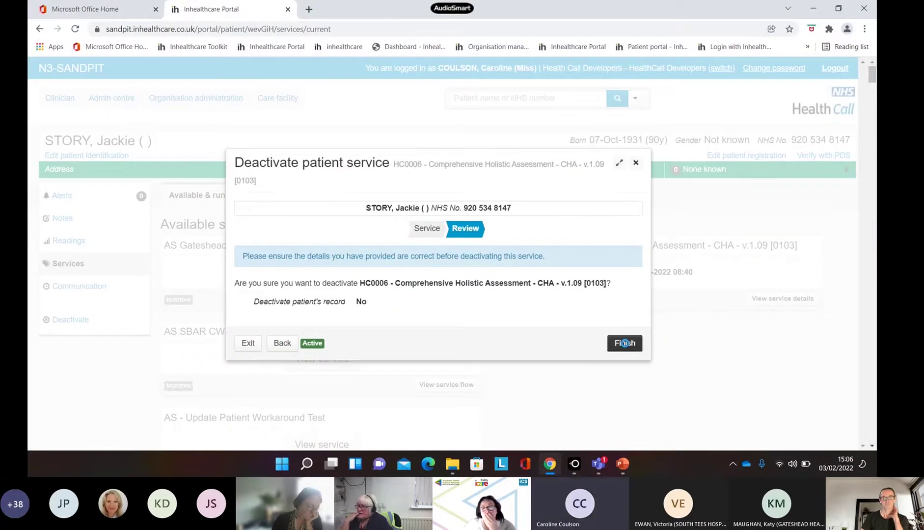
left_click(561, 304)
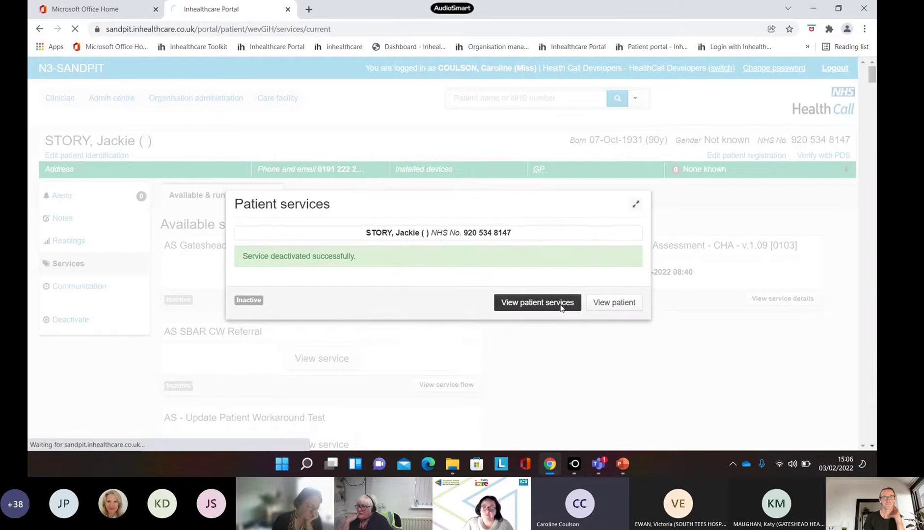
Find "compr" on the services page and activate HC0006 - Comprehensive Holistic Assessment - CHA - v.1.09 [0103] for the patient
key("ctrl+f")
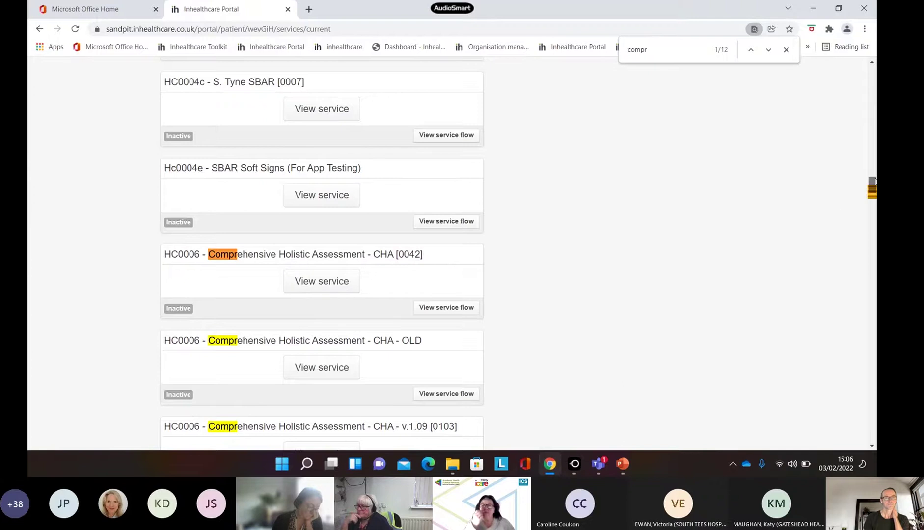
scroll(356, 294, "down", 3)
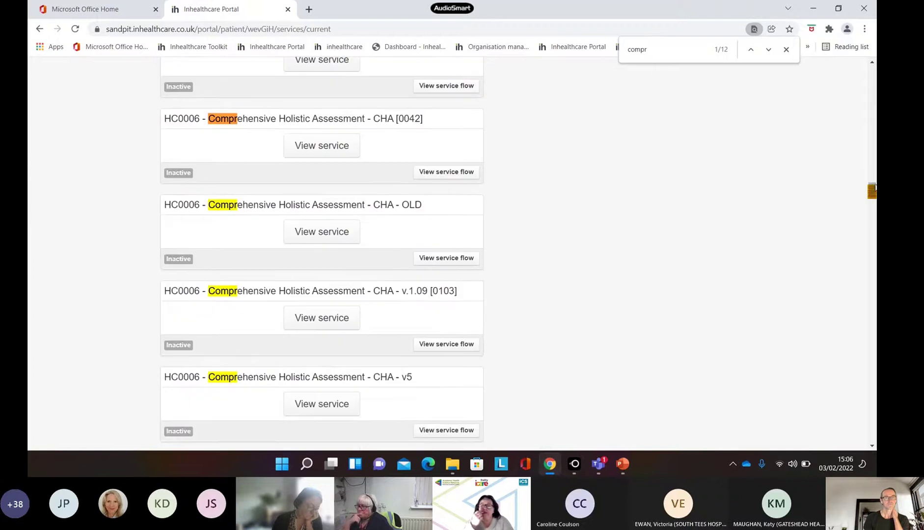
left_click(340, 318)
left_click(527, 300)
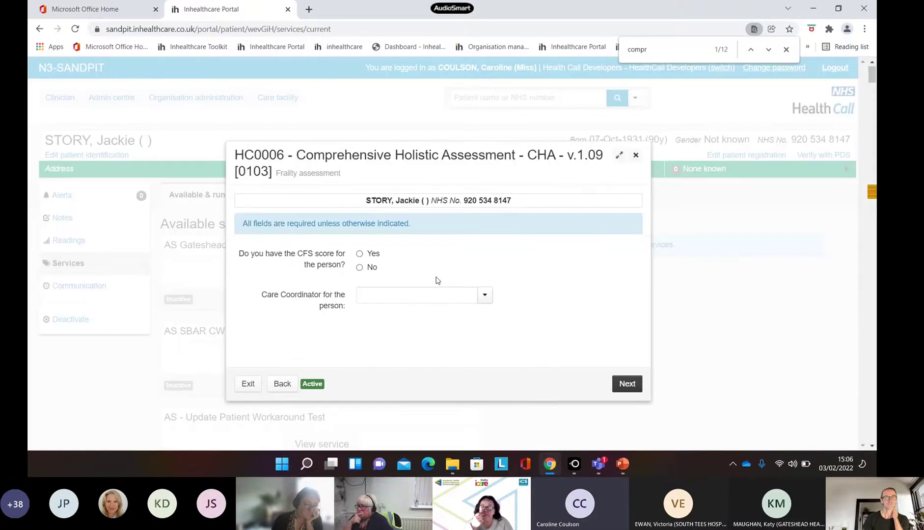
Submit the frailty assessment with No for having the CFS score and the Health Call Developers Care Facility as Care Coordinator, and exit the form
left_click(360, 267)
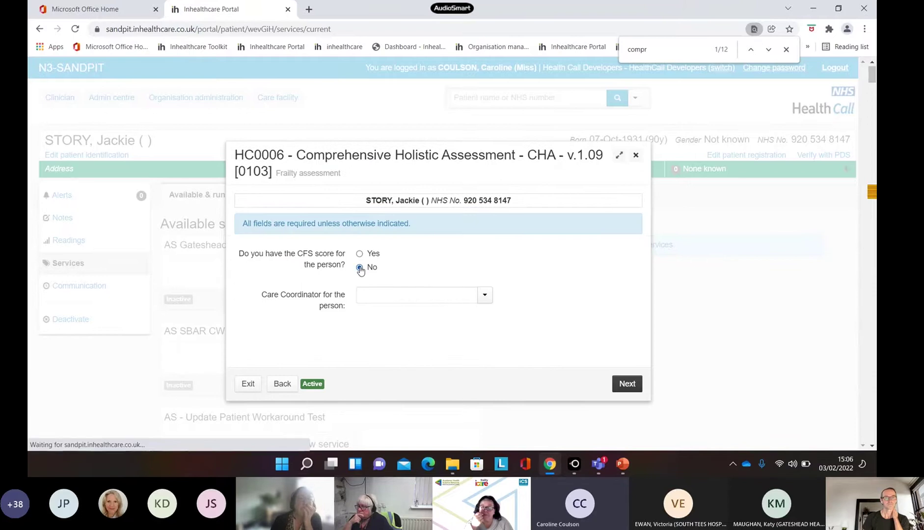
left_click(486, 301)
left_click(428, 328)
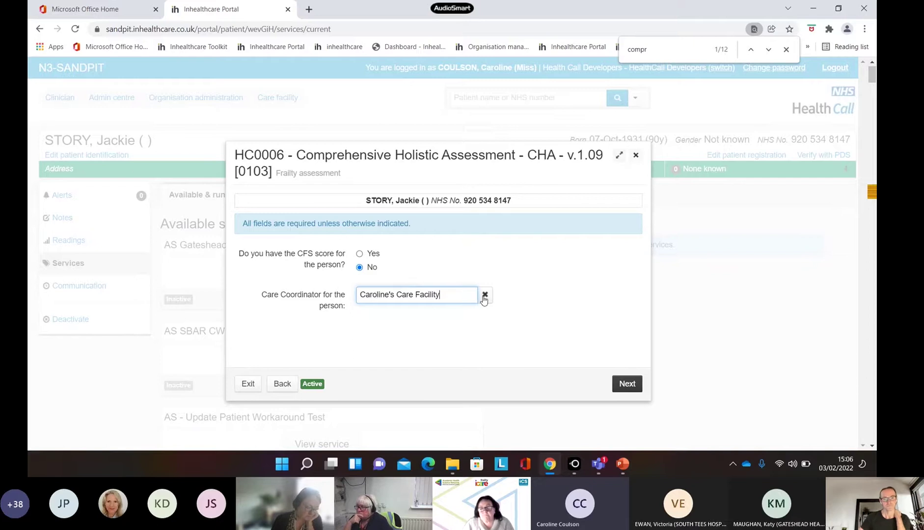
left_click(616, 383)
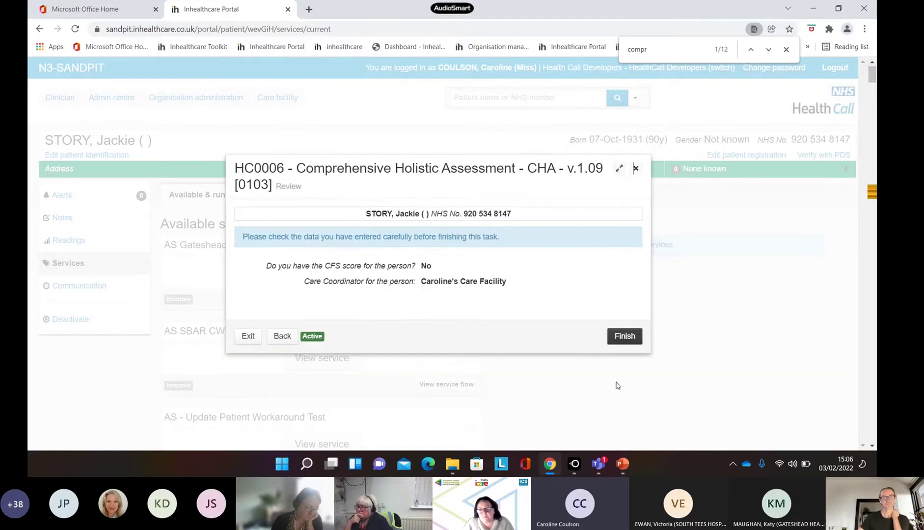
left_click(634, 336)
left_click(248, 335)
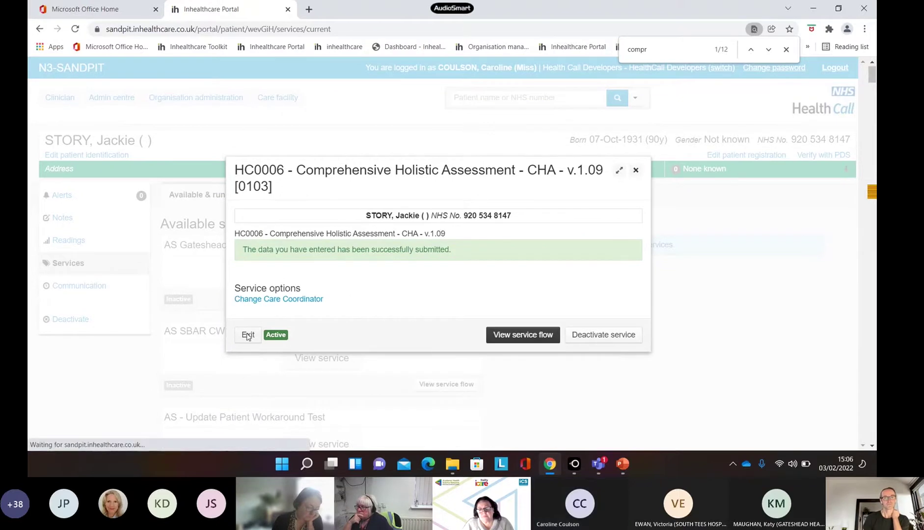
Switch the organisation to the Health Call Developers Care Facility and open its care facility task list
left_click(721, 69)
scroll(875, 96, "down", 6)
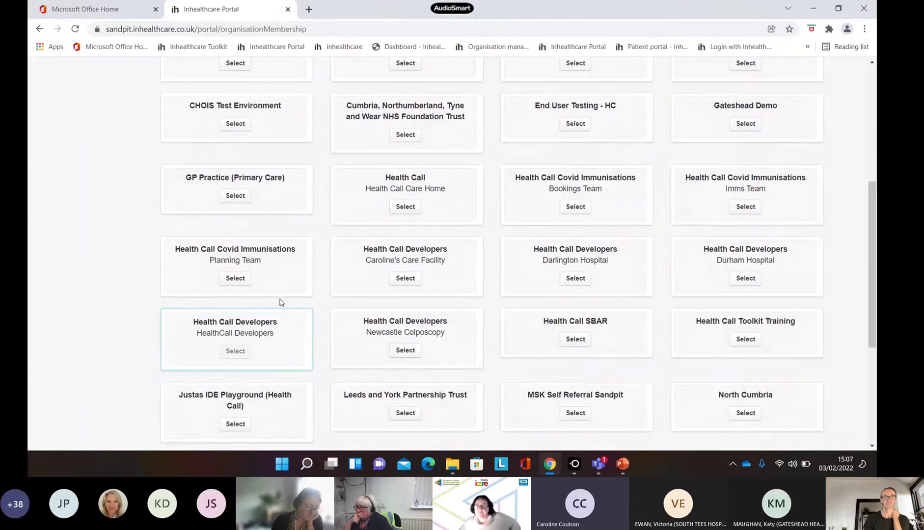
left_click(419, 277)
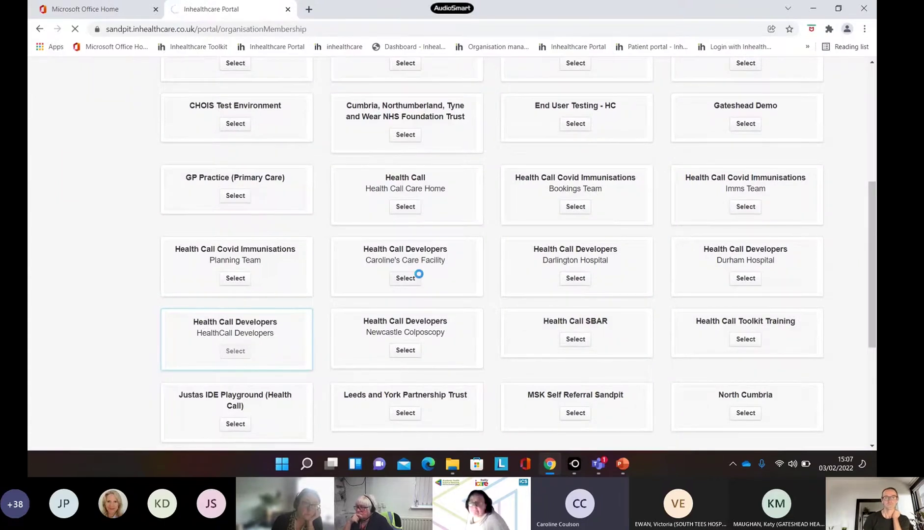
left_click(280, 99)
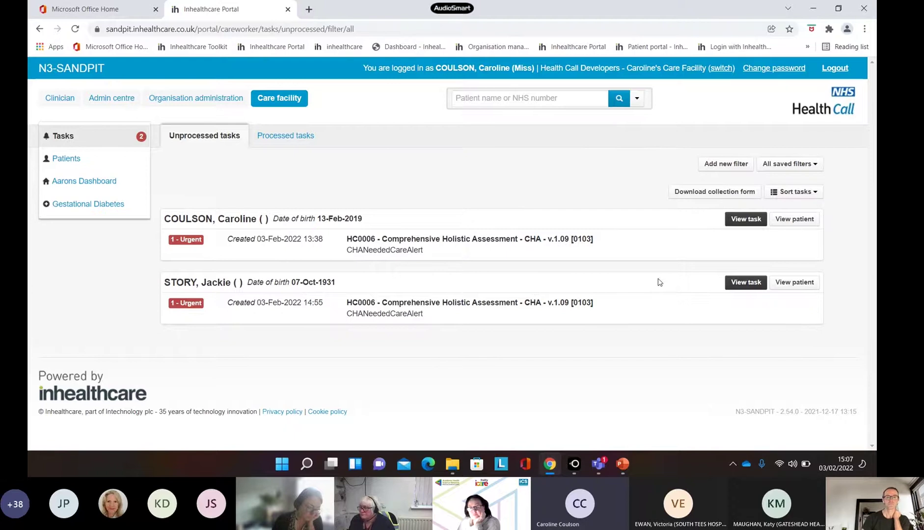
Start processing the newly referred patient's CHANeededCareAlert task and acknowledge receipt of the referral
left_click(741, 278)
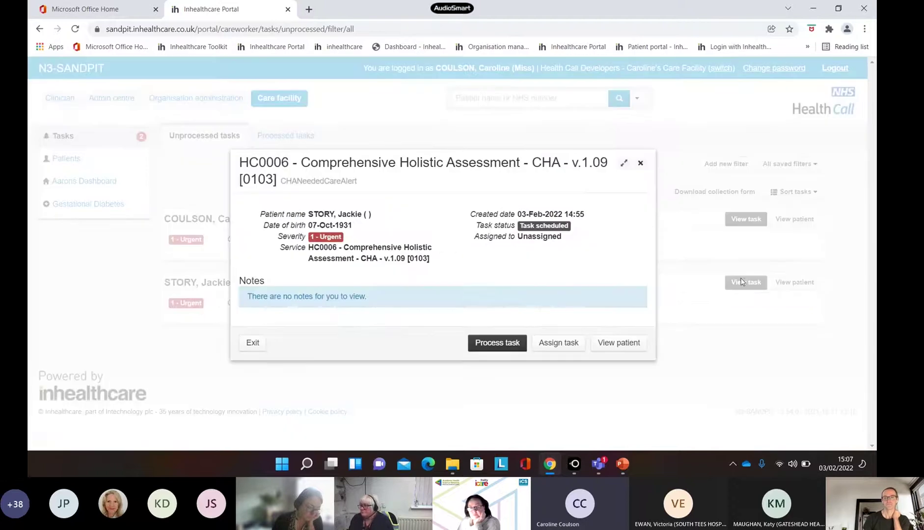
left_click(491, 343)
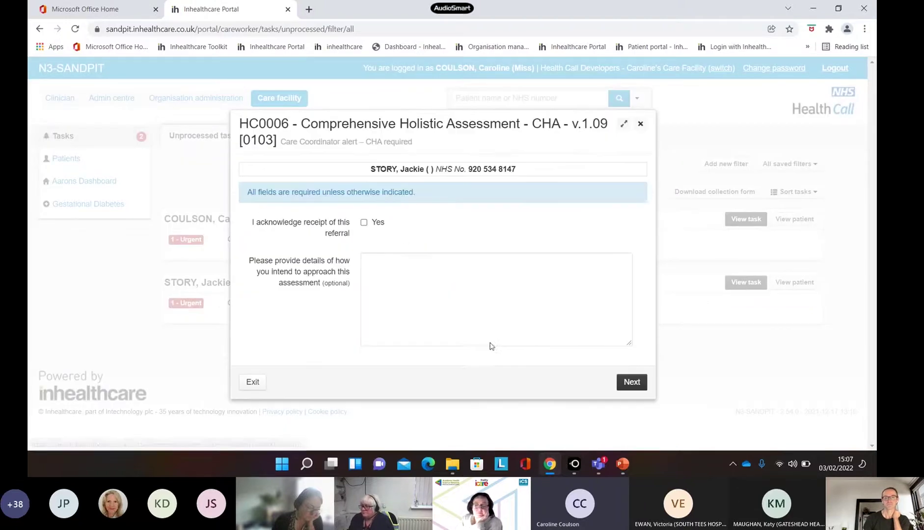
left_click(363, 223)
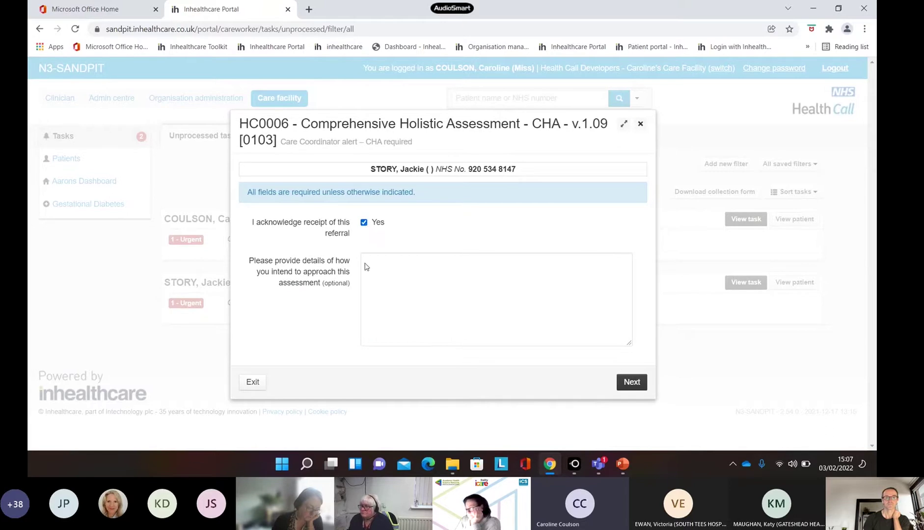
Enter "Scheduling patient contact on wb 4th Feb 2022" as the assessment approach, finish the task and return to the task list
left_click(394, 262)
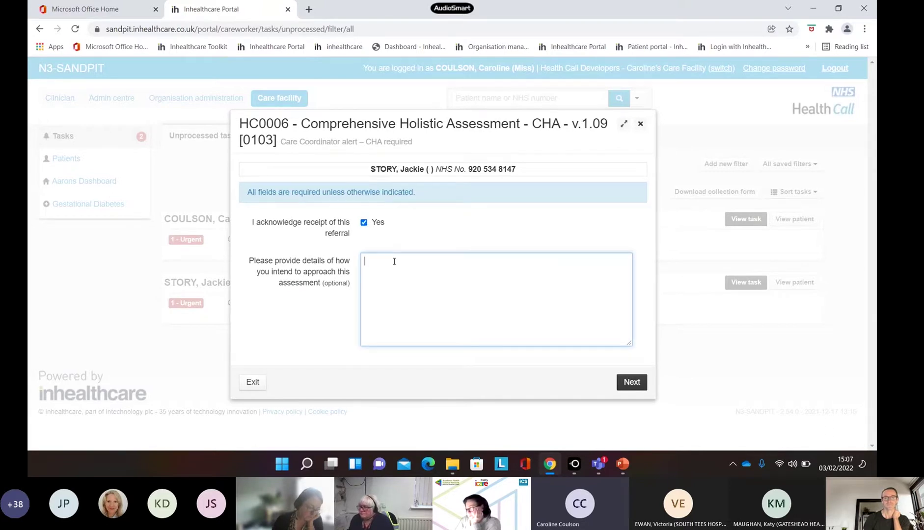
type("Sched")
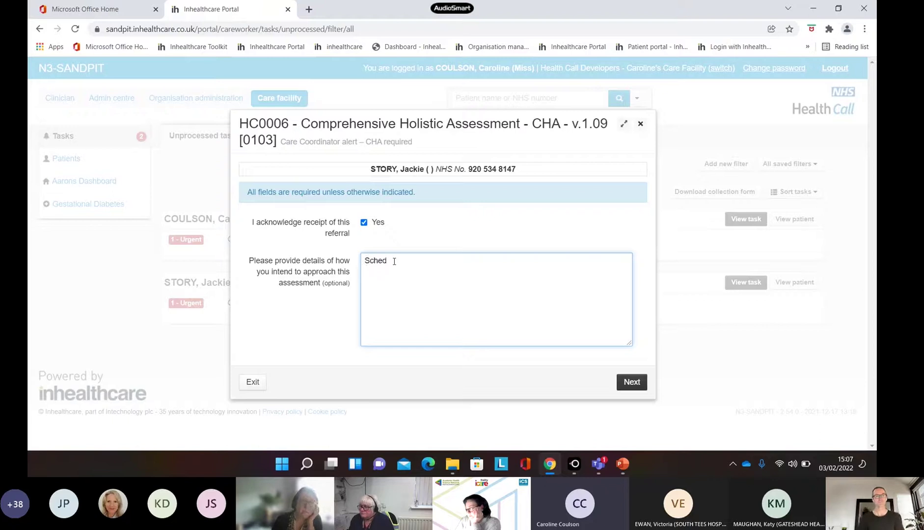
type("uling pat")
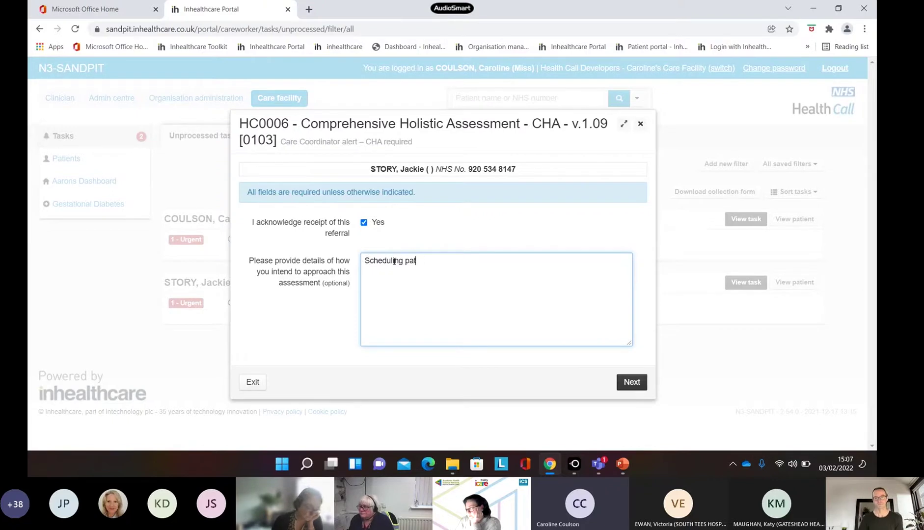
type("ient contract on wb 4")
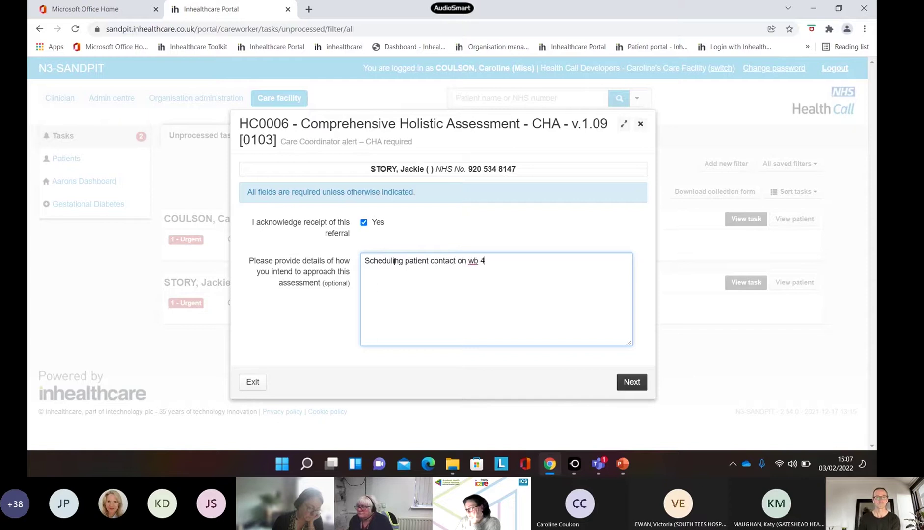
type("eb 2022")
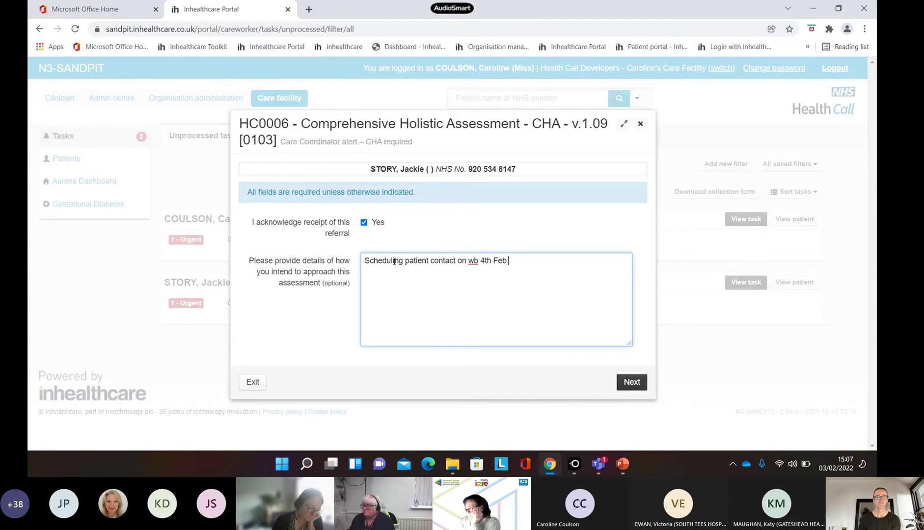
left_click(631, 382)
left_click(633, 344)
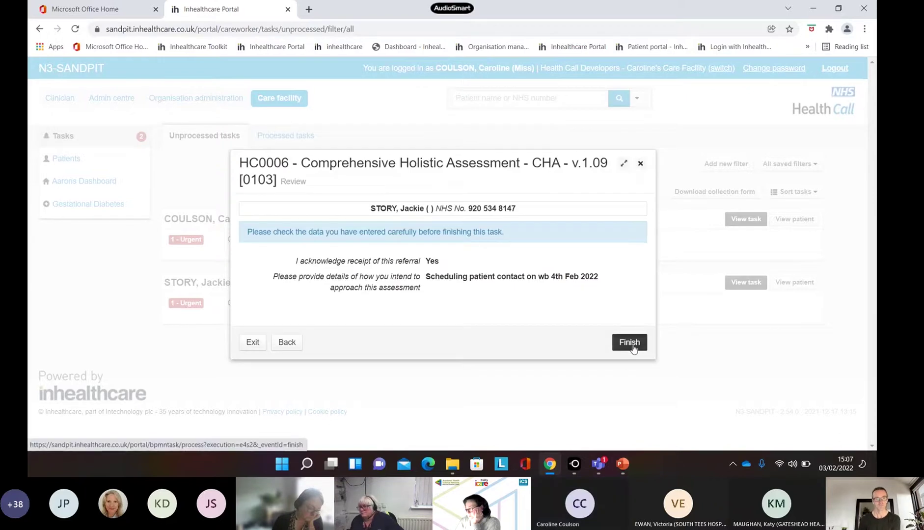
left_click(625, 309)
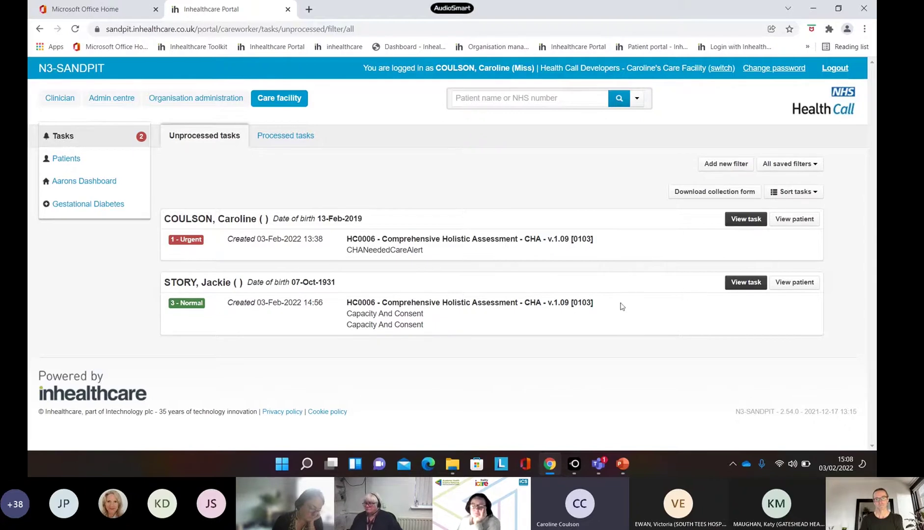
Open the Capacity And Consent task of the 3 - Normal severity patient and start processing it
left_click(747, 283)
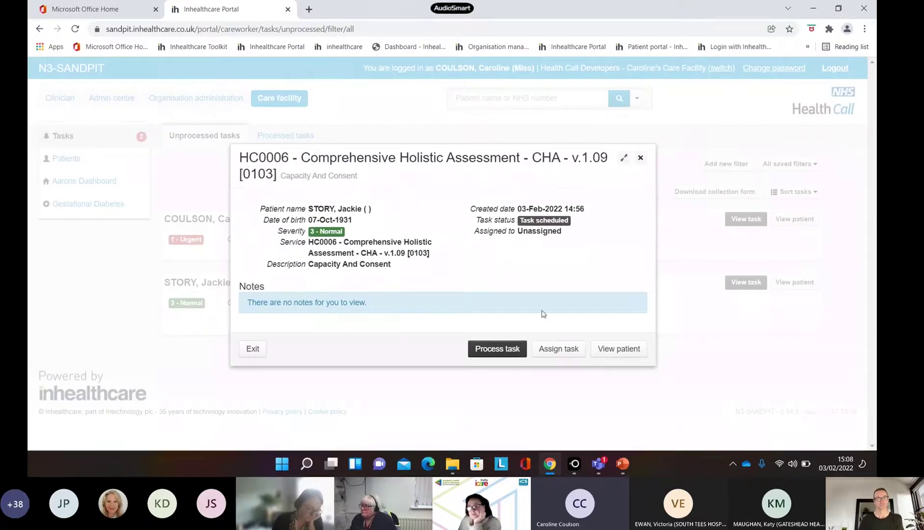
left_click(508, 346)
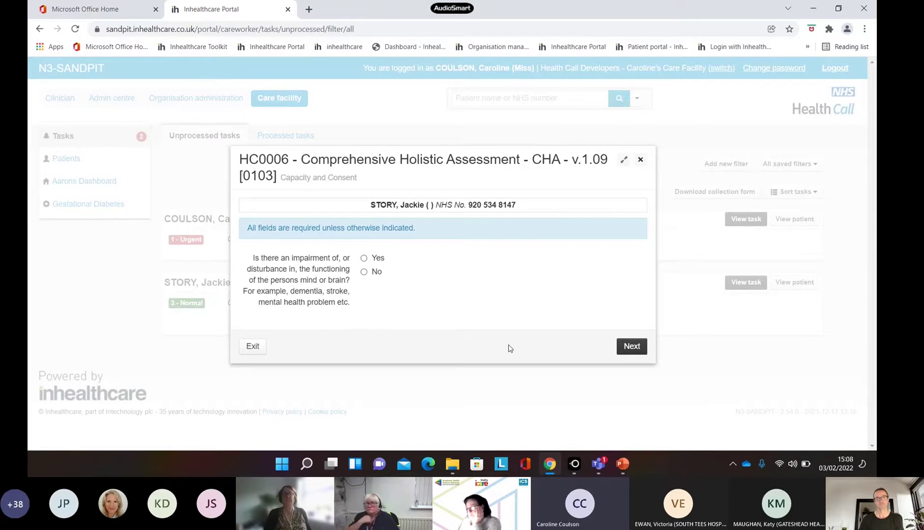
Answer Yes to the mind or brain impairment, lack of capacity and best-interest continuation questions
left_click(364, 258)
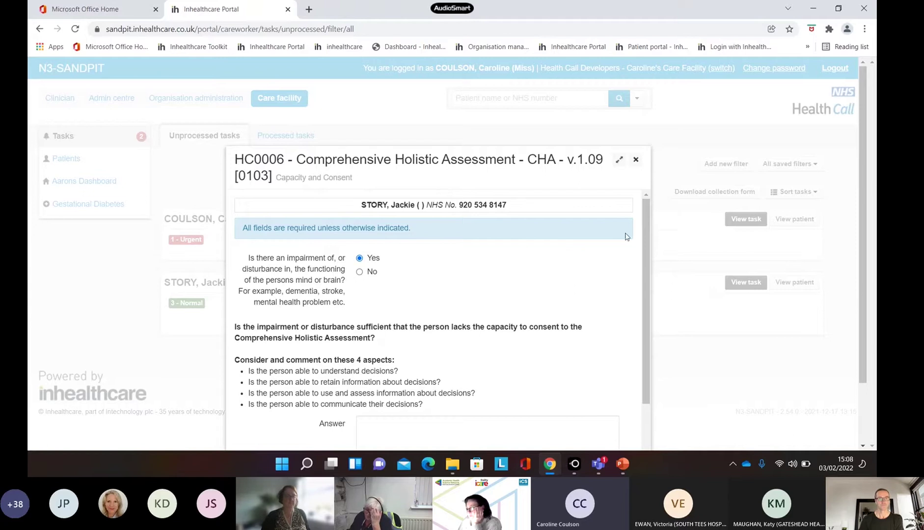
left_click_drag(644, 239, 642, 310)
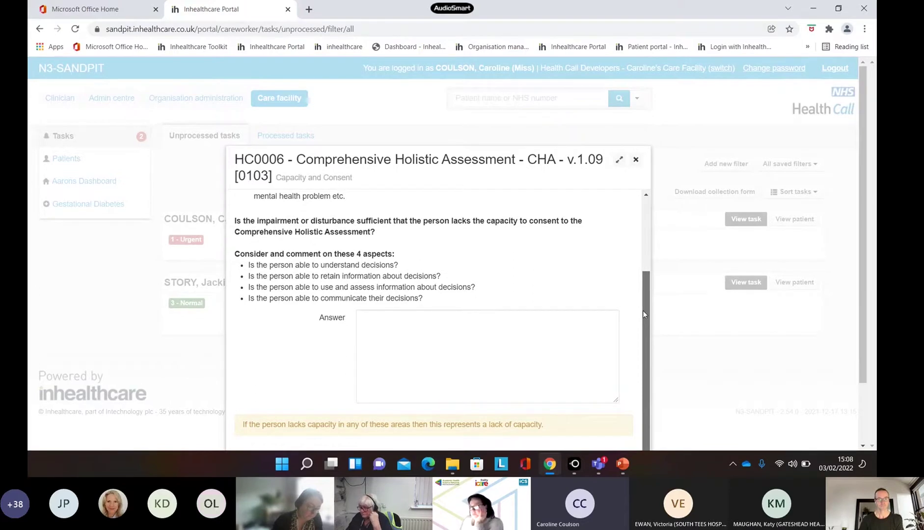
left_click_drag(643, 310, 643, 318)
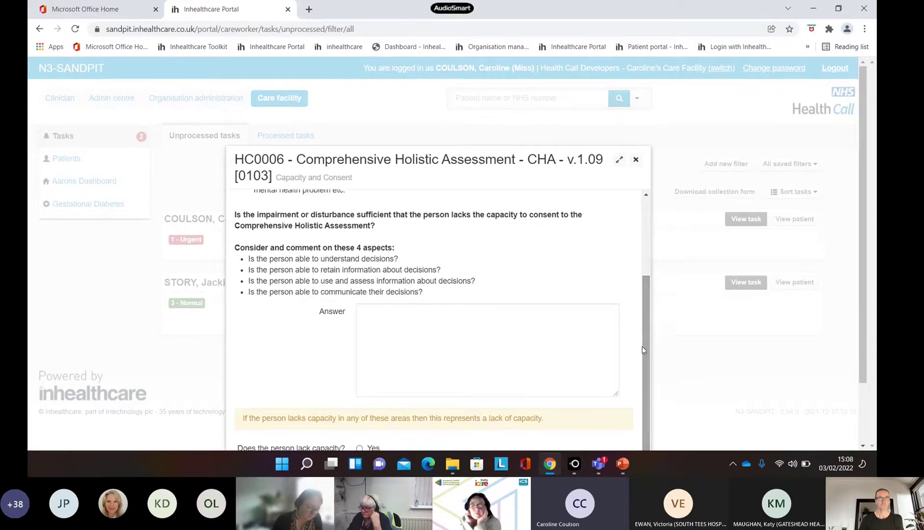
left_click_drag(862, 159, 848, 268)
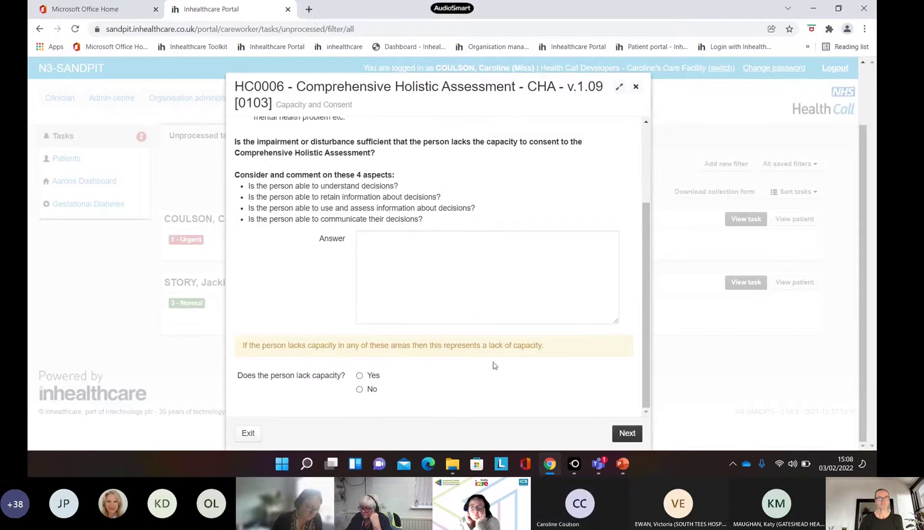
left_click(360, 376)
left_click_drag(647, 209, 643, 255)
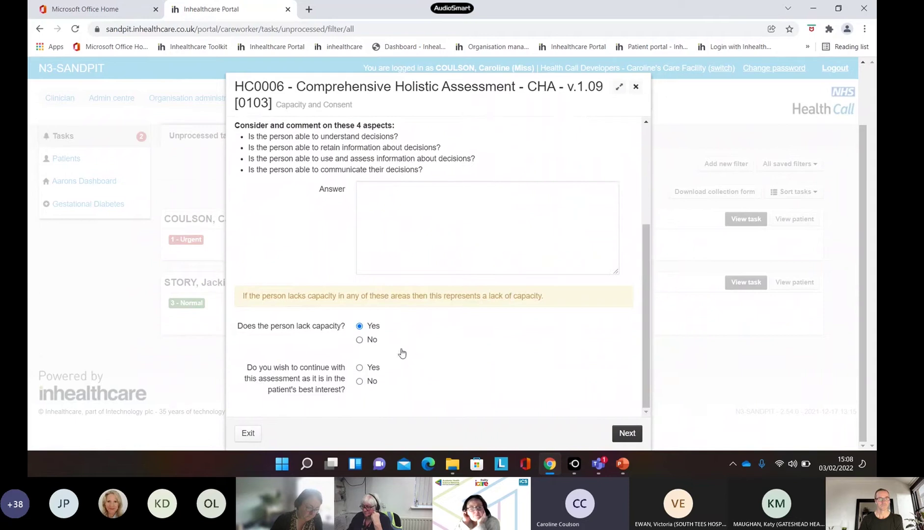
left_click(361, 374)
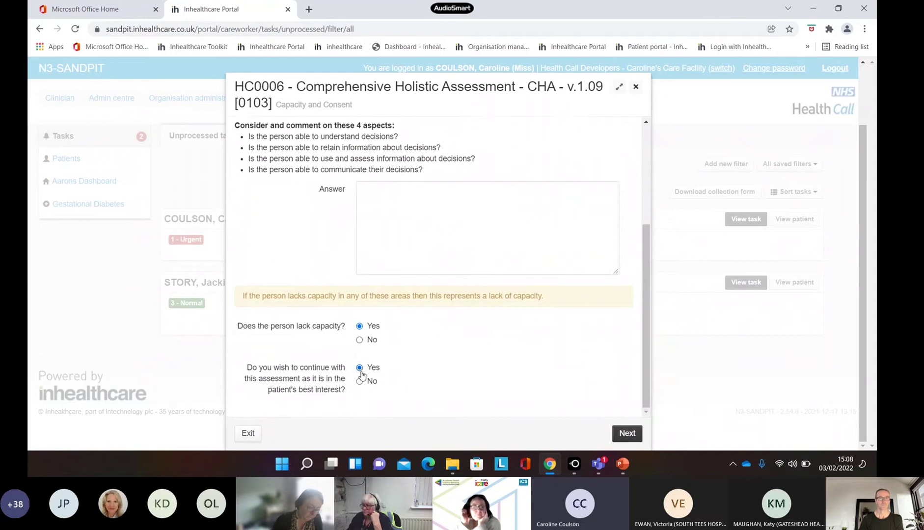
left_click_drag(644, 318, 657, 224)
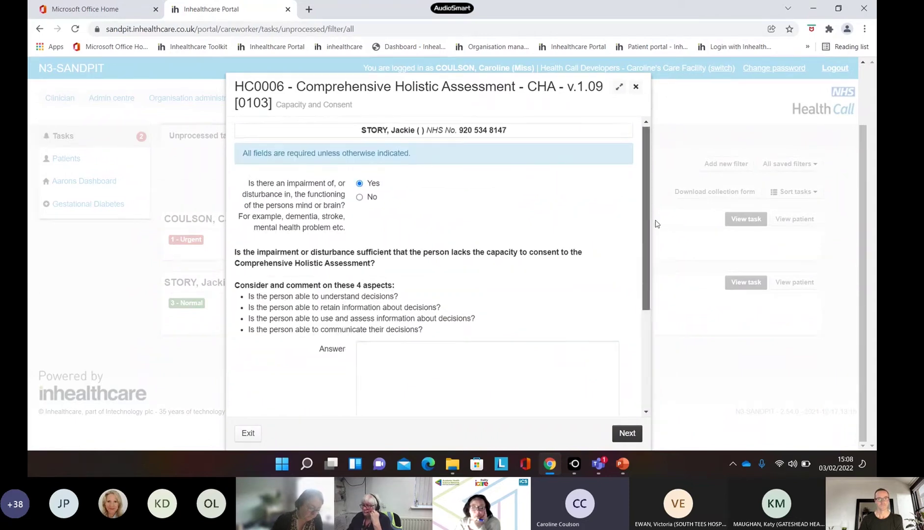
Submit the Capacity and Consent task with No for impairment and Yes for both assessment and data-sharing consent, and return to the task list
left_click(360, 197)
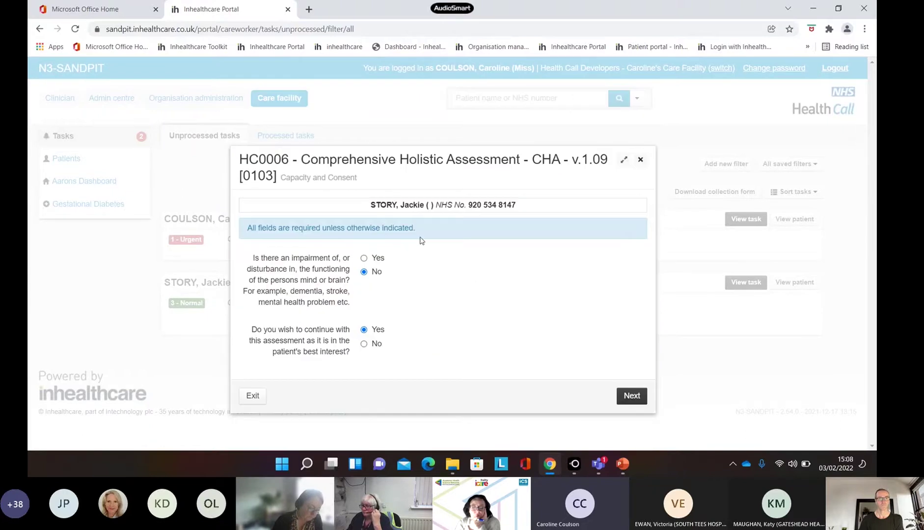
left_click(627, 393)
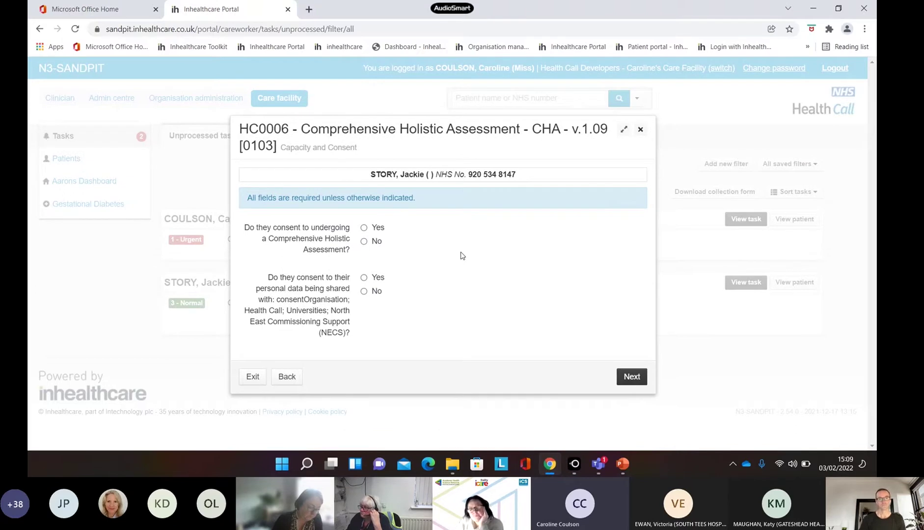
left_click(364, 229)
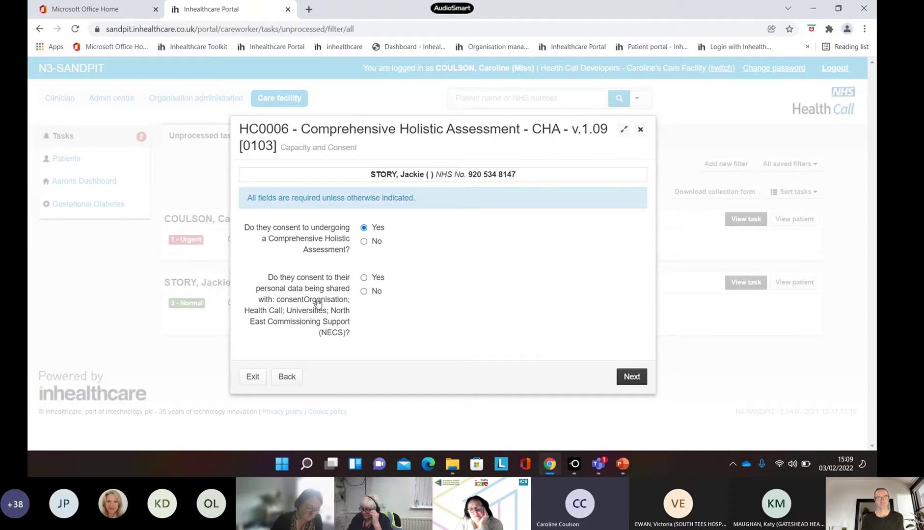
left_click(367, 280)
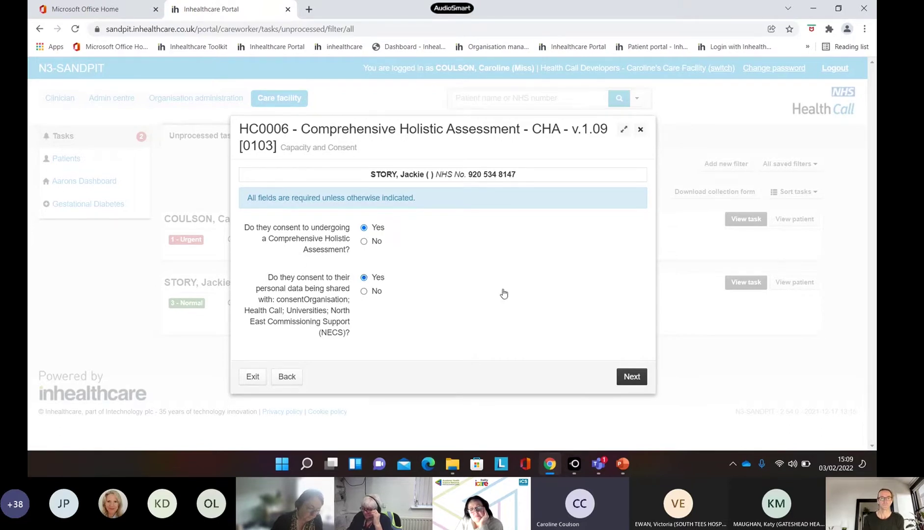
left_click(627, 376)
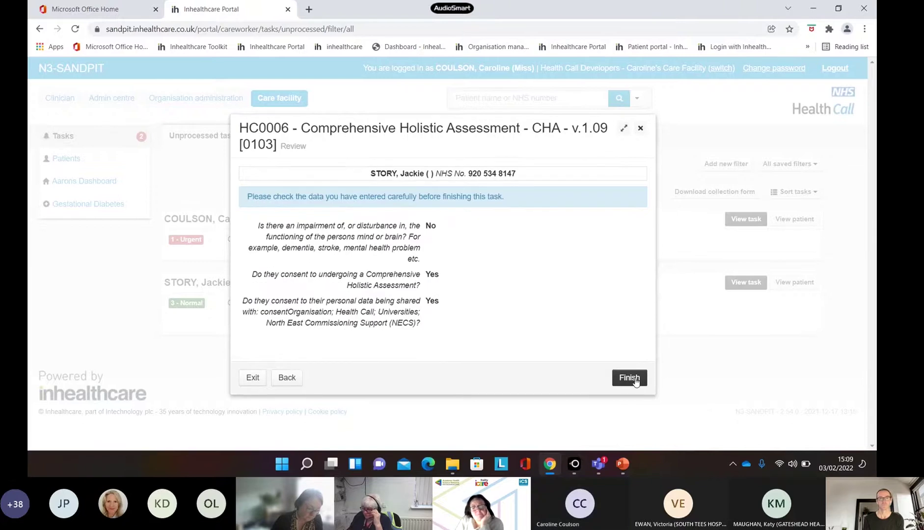
left_click(630, 377)
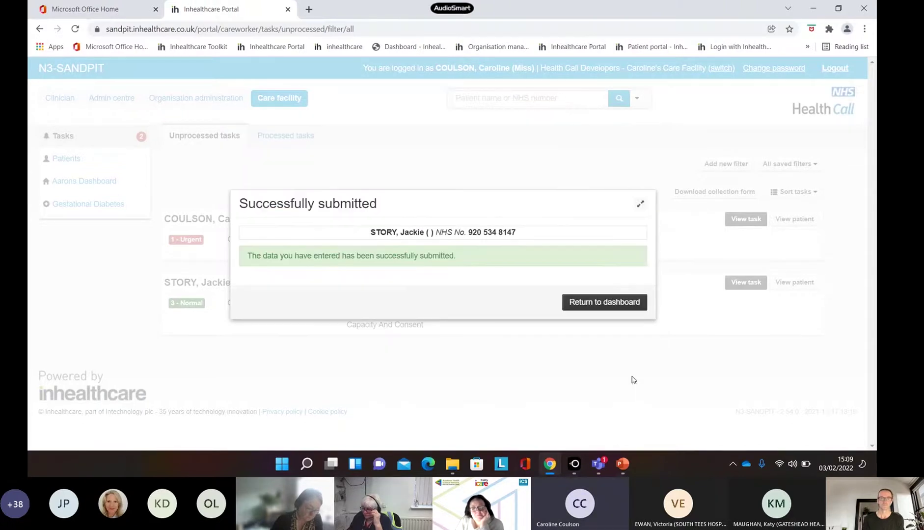
left_click(623, 302)
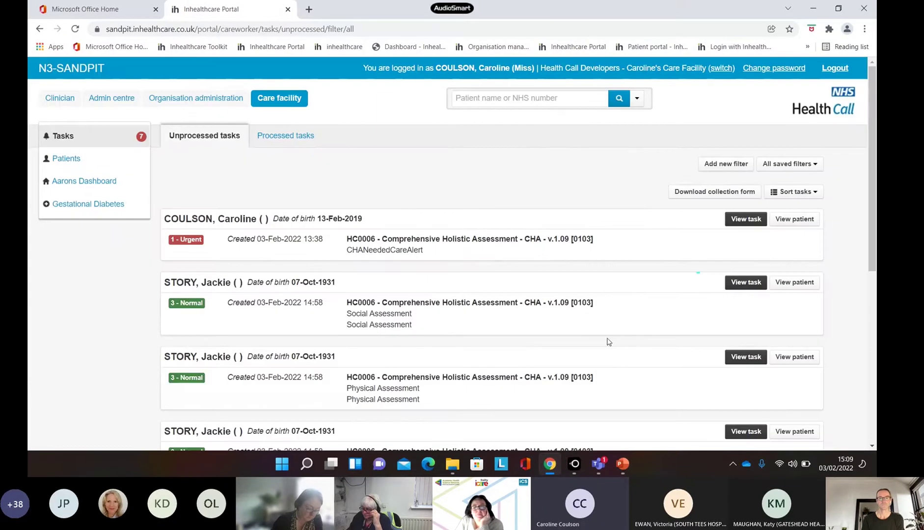
Look through the patient's assessment tasks and switch to the mirrored phone screen in LetsView
scroll(868, 227, "down", 3)
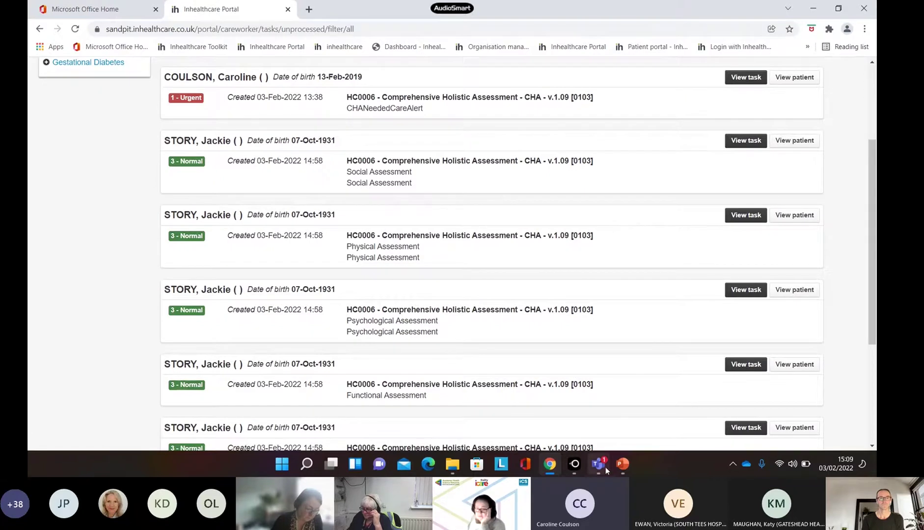
mouse_move(576, 464)
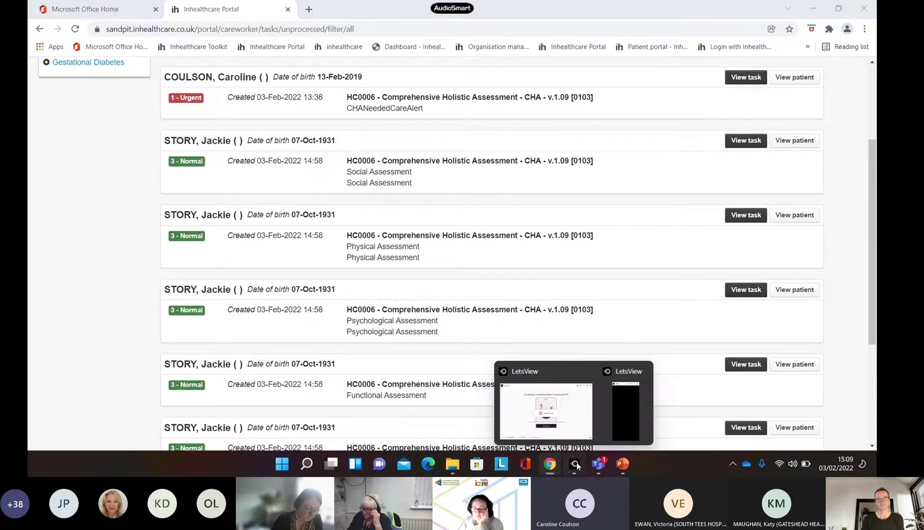
left_click(625, 426)
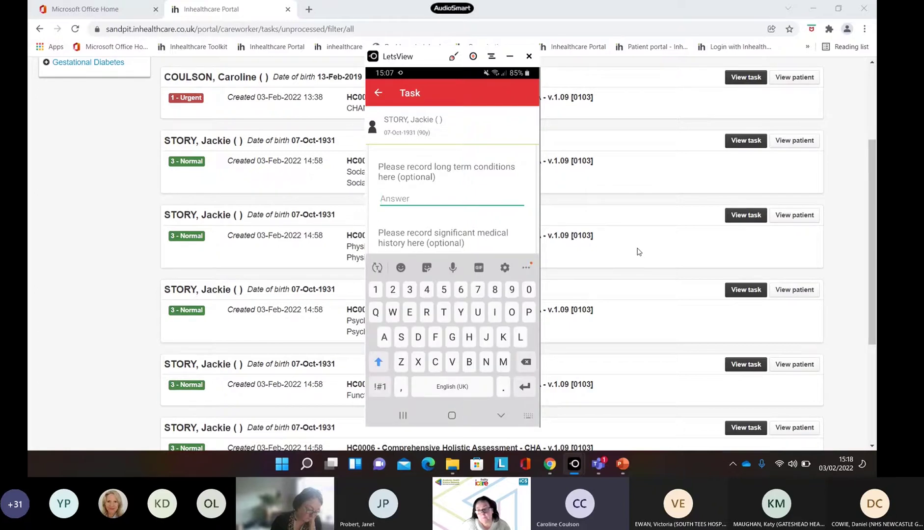
Record "Hearing damage, hypertension, t2 diabetes" as the patient's long term conditions in the mobile task form
type("H")
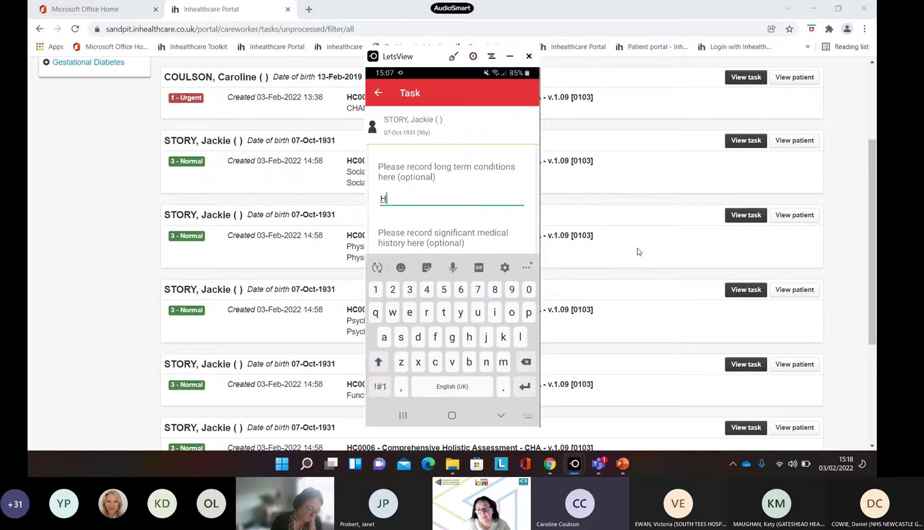
type("earing damage")
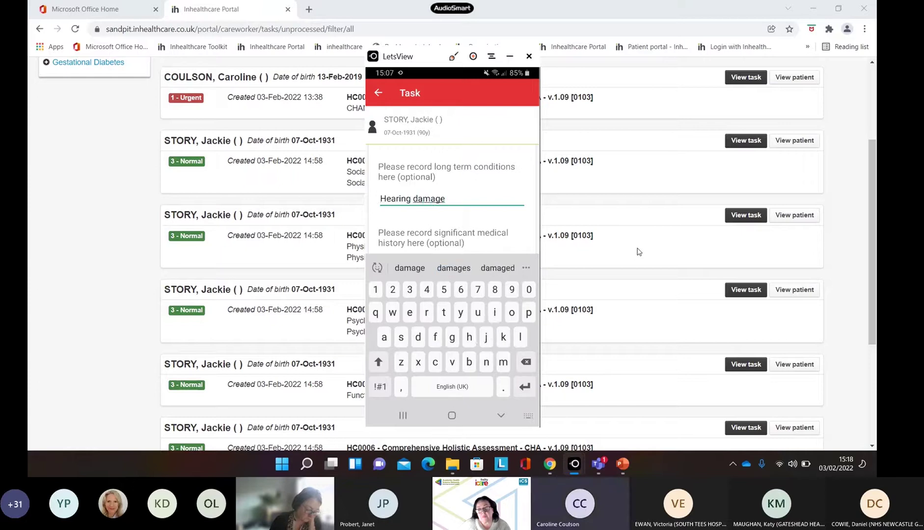
left_click(379, 387)
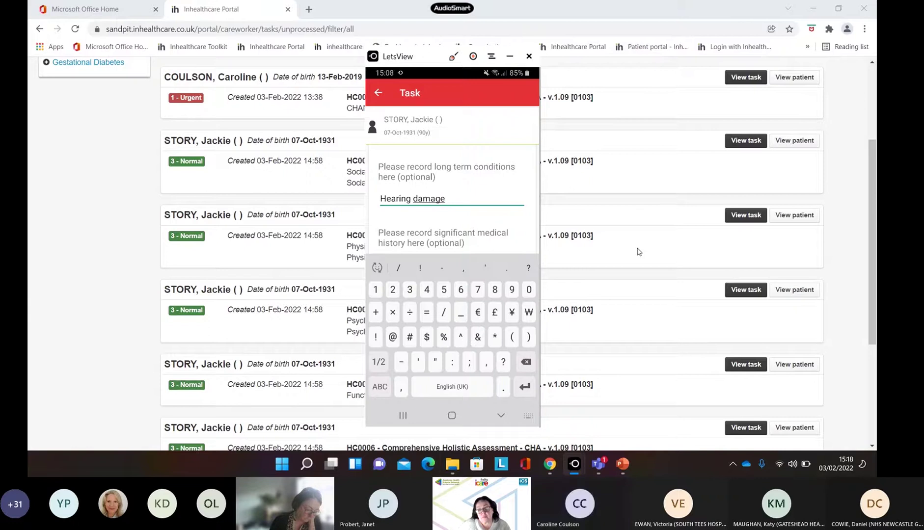
type(", hyp")
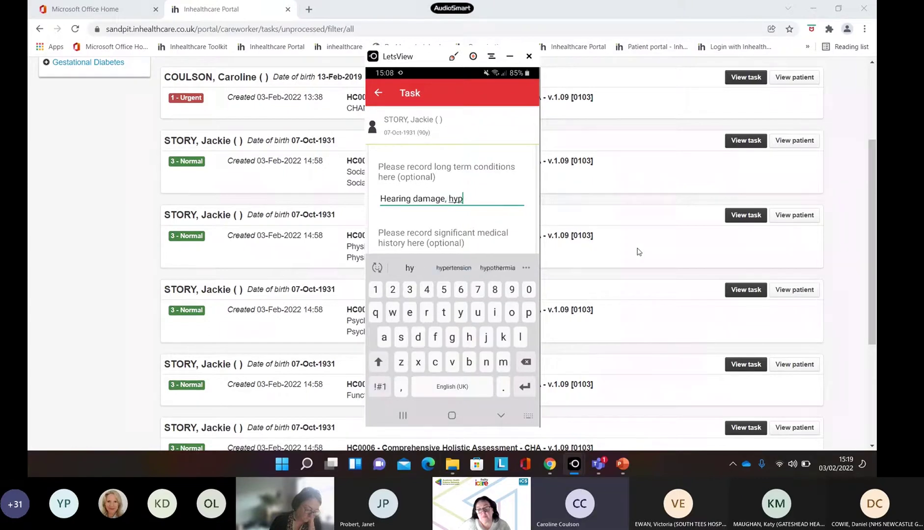
type("ertension")
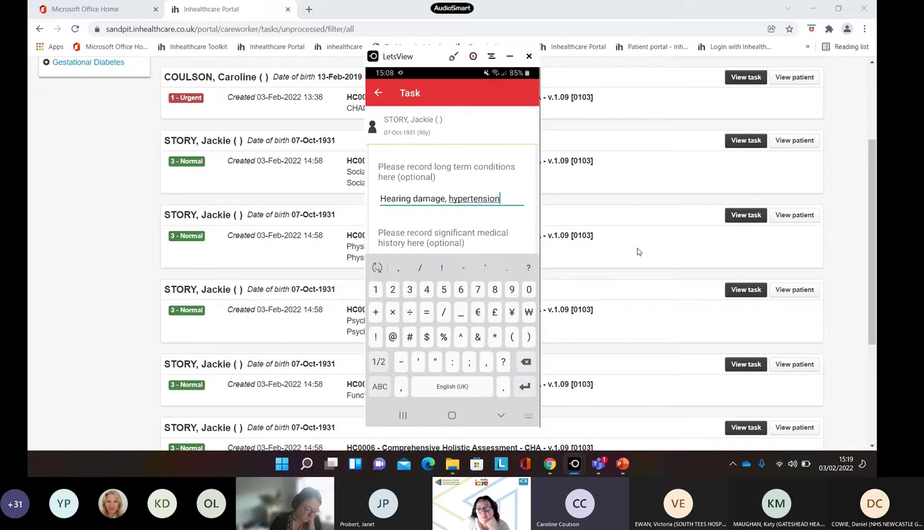
type(", ")
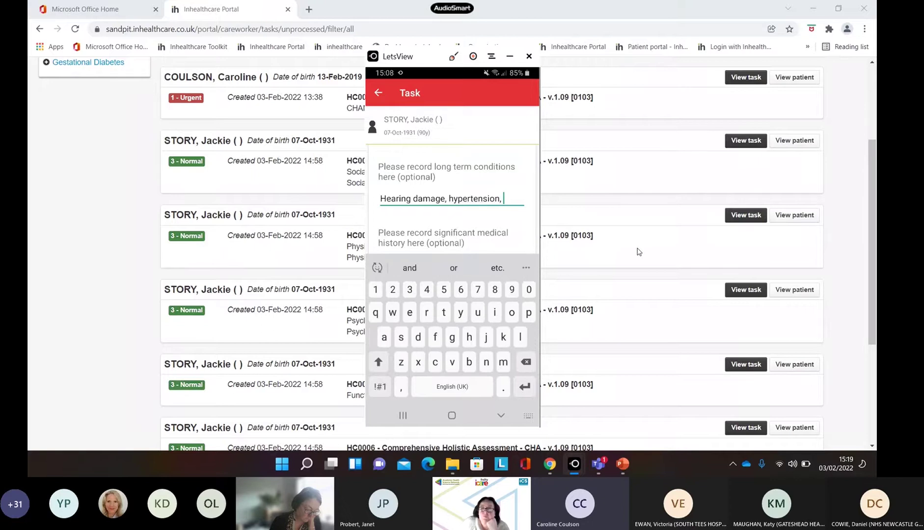
type("t2 dua")
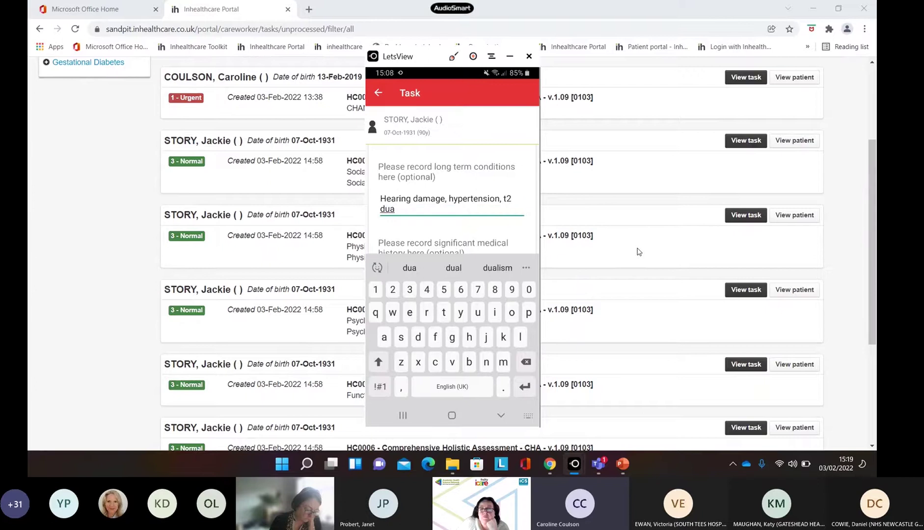
key("BackSpace")
key("BackSpace")
key("BackSpace")
type("diab")
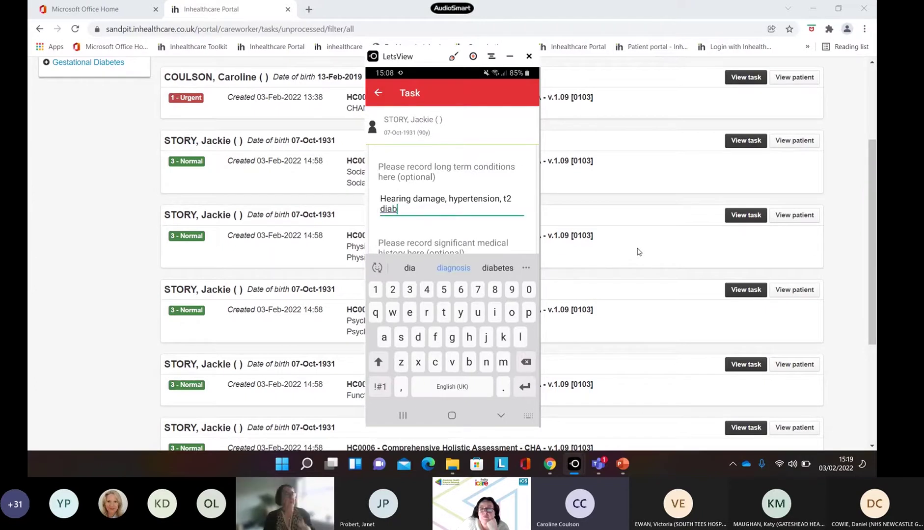
type("etes")
Record "Minor ENT op" as the patient's significant medical history and close the on-screen keyboard
scroll(451, 196, "down", 2)
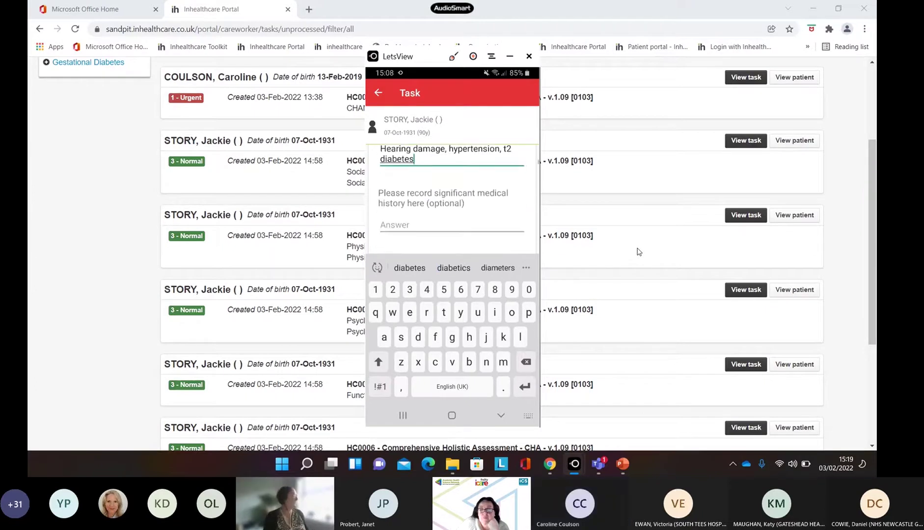
left_click(451, 204)
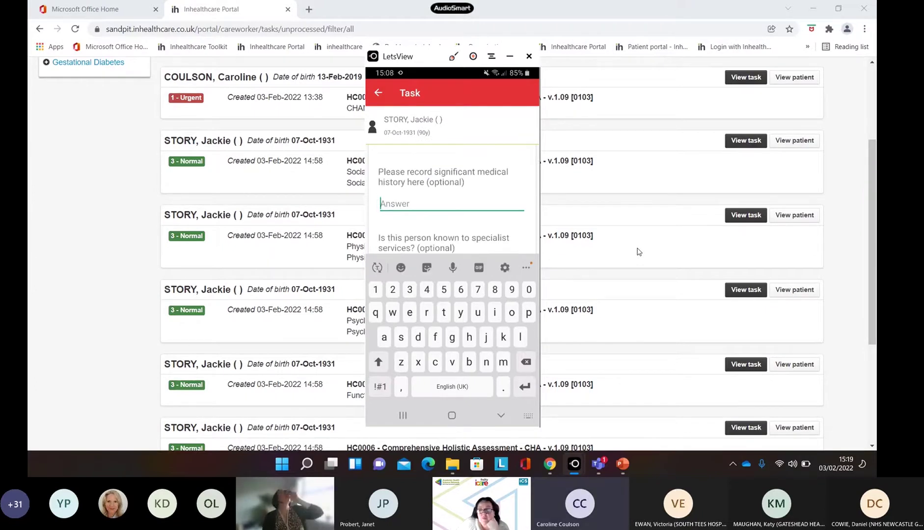
type("Mino")
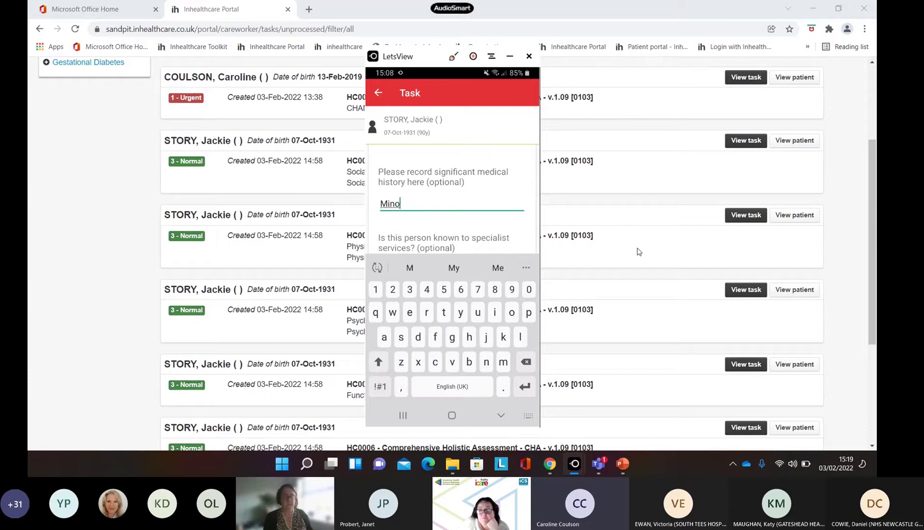
type("r E")
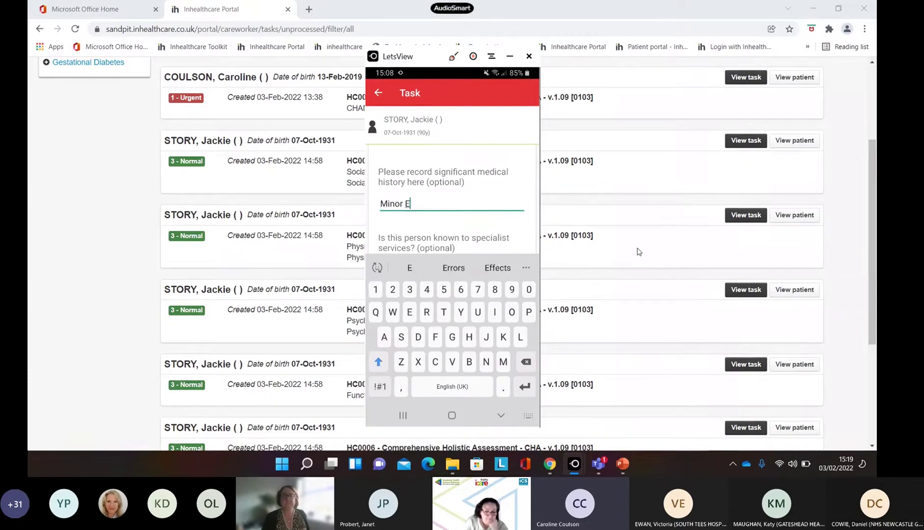
type("NT ")
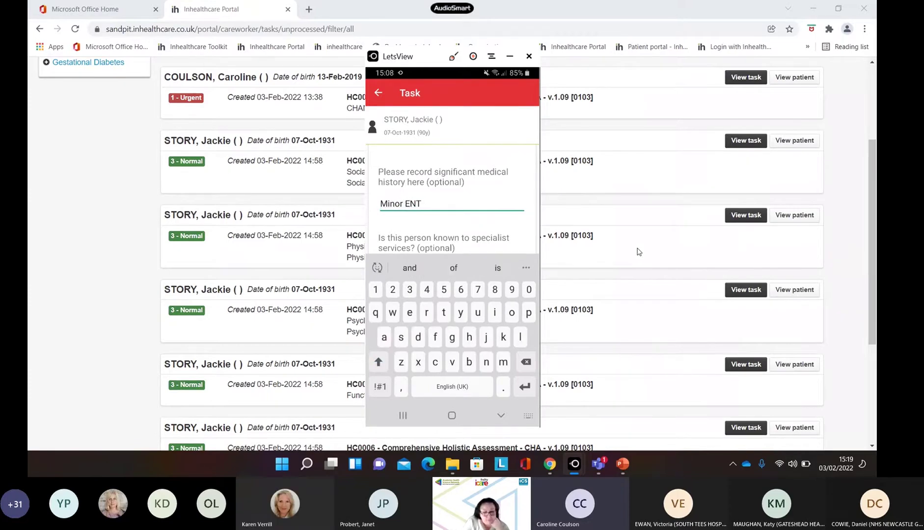
type("op")
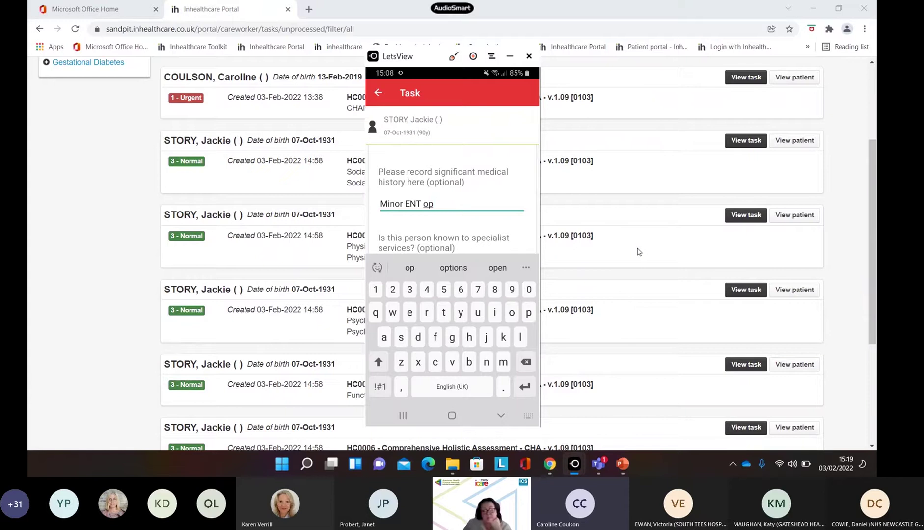
key("Escape")
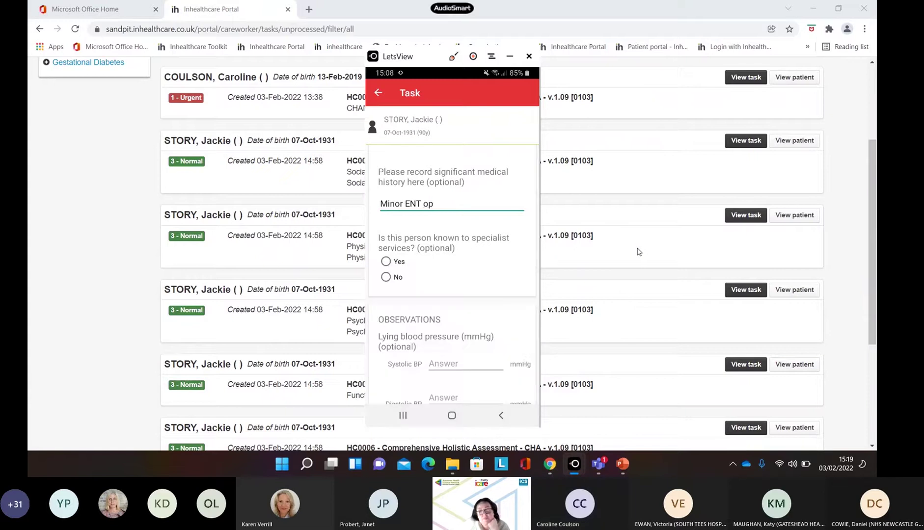
scroll(452, 275, "down", 3)
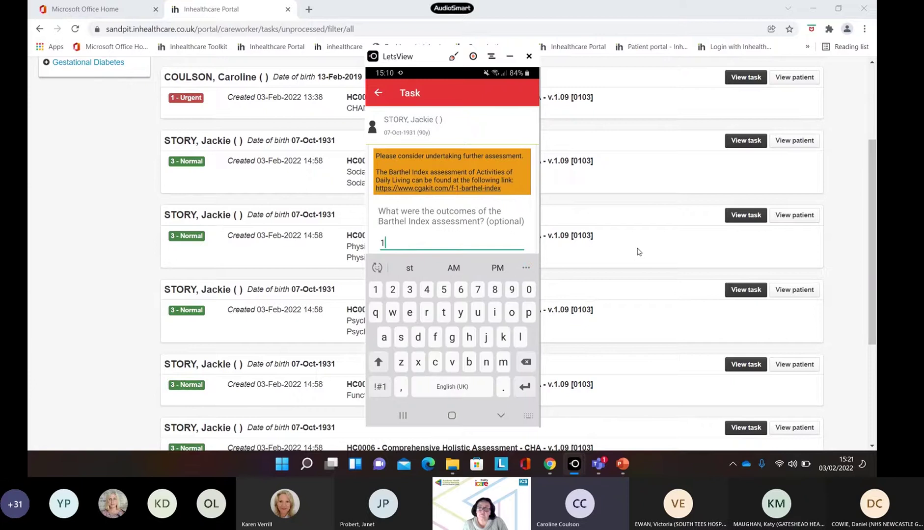
Record 100 as the Barthel Index assessment outcome and "has a podiatrist" as the explanation for the patient's foot problems
type("00")
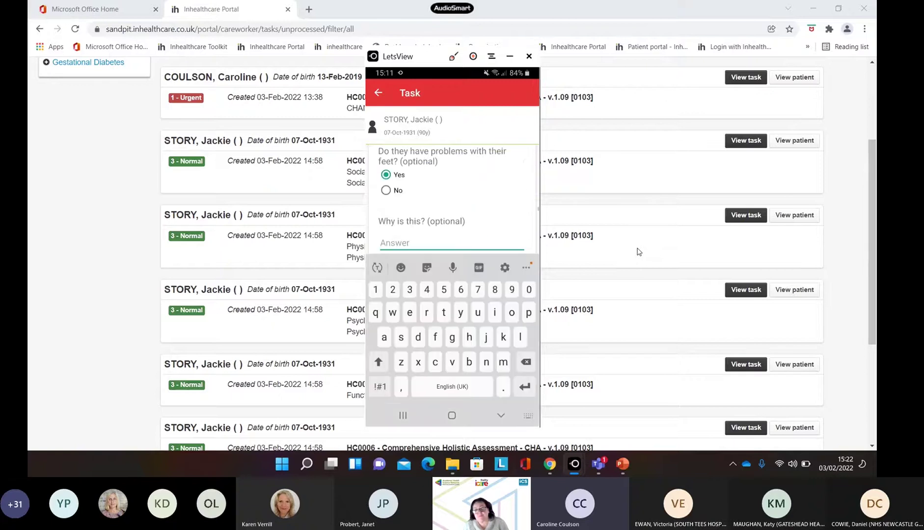
type("has a ")
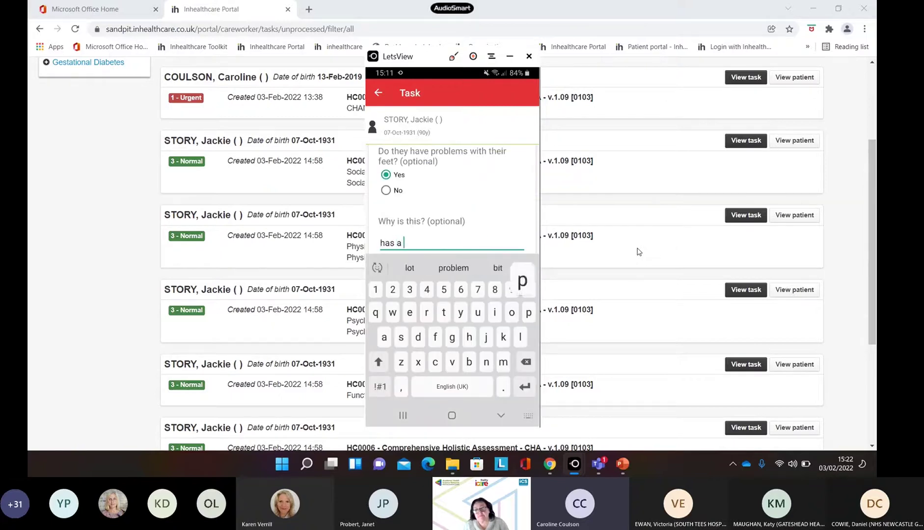
type("podiatri")
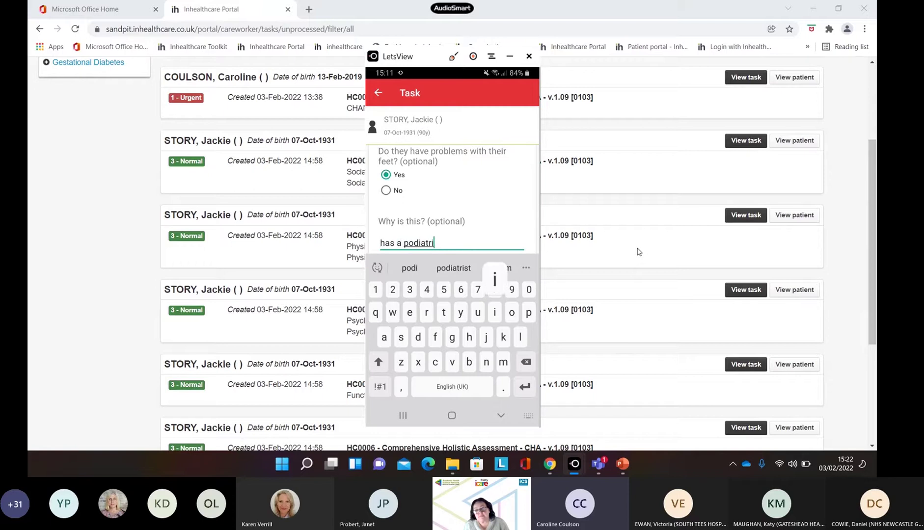
type("st")
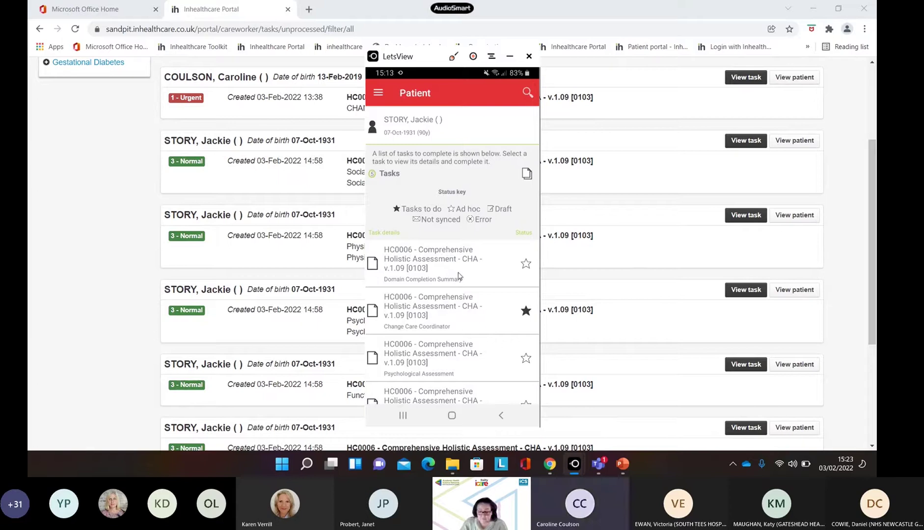
Switch to the Inhealthcare Portal, refresh the unprocessed tasks list and look through the outstanding tasks
left_click(573, 279)
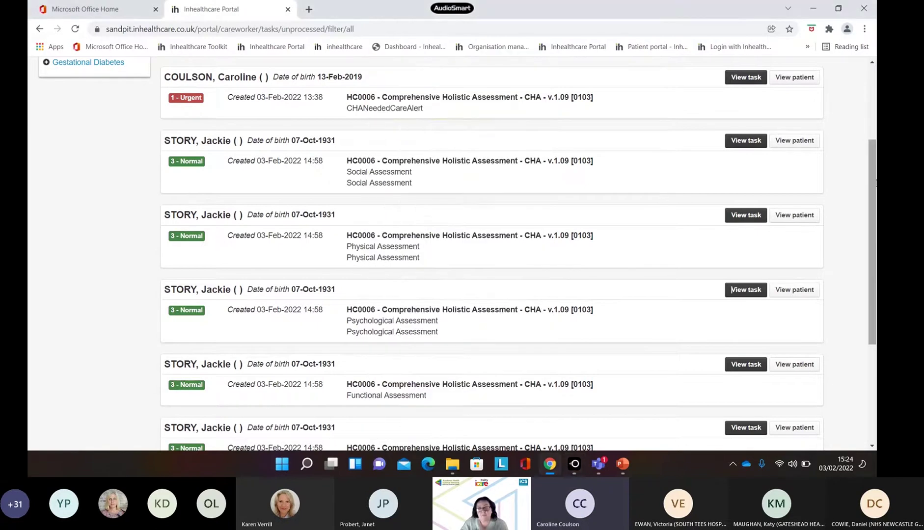
scroll(875, 183, "up", 3)
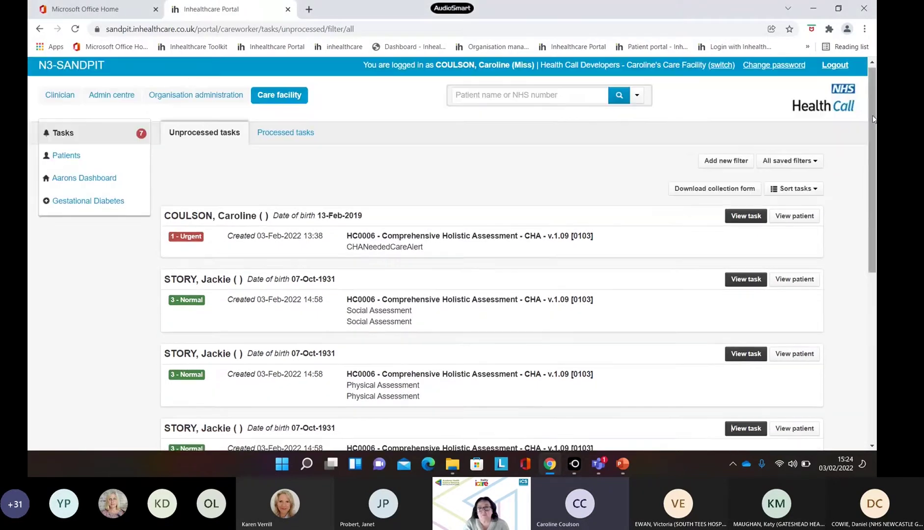
left_click(76, 30)
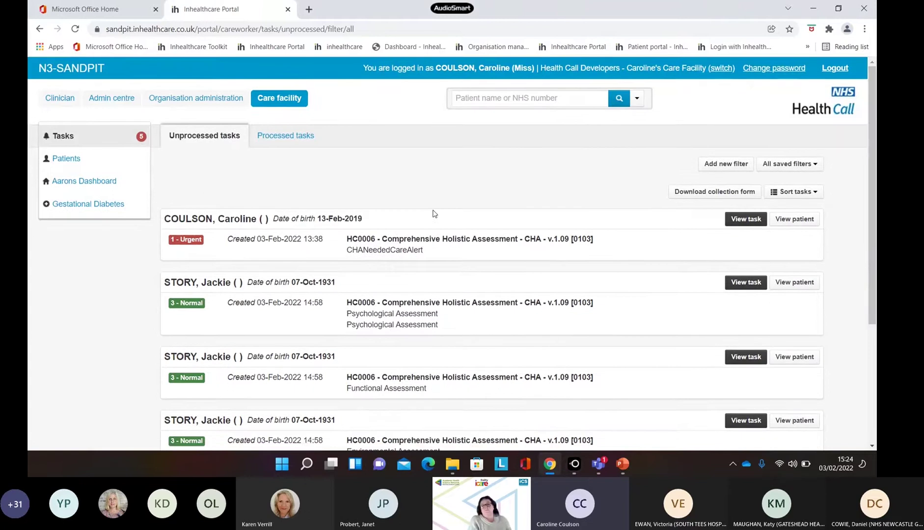
scroll(875, 191, "down", 1)
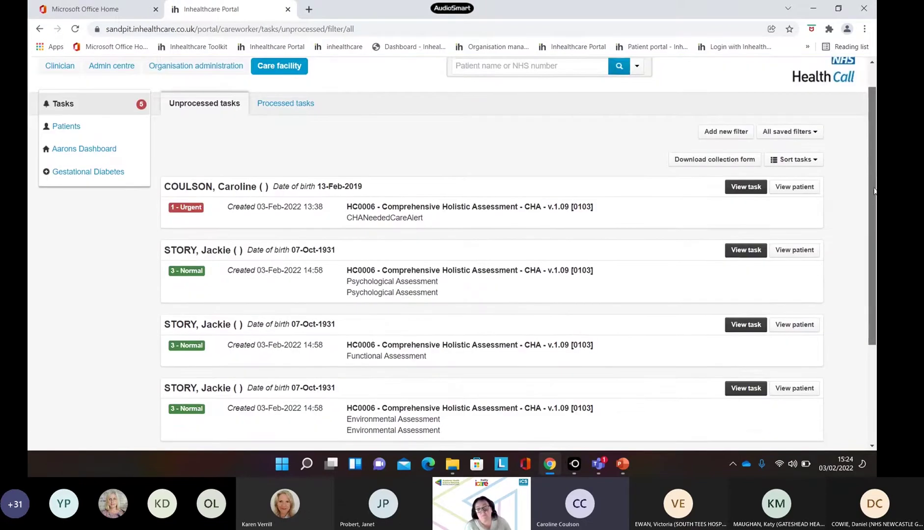
left_click_drag(875, 190, 875, 217)
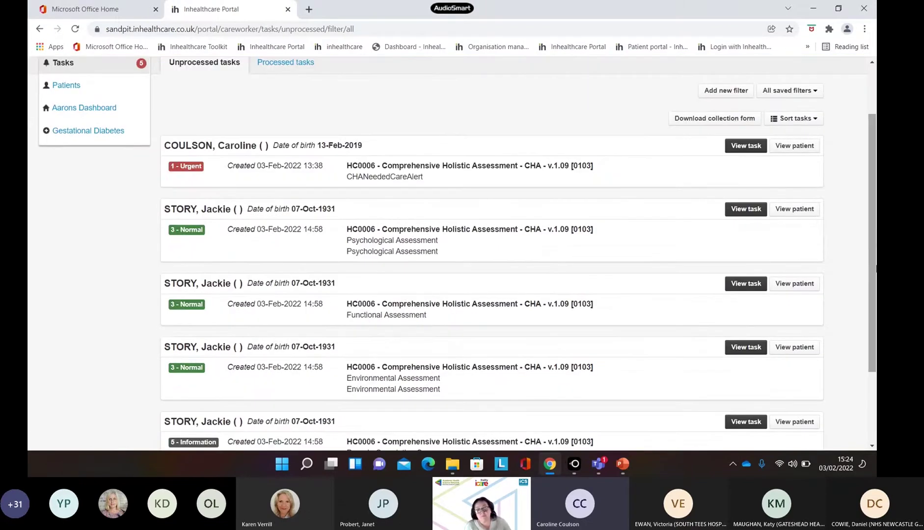
Switch back to the mirrored phone in LetsView and search the patient list by the patient's surname
left_click(565, 457)
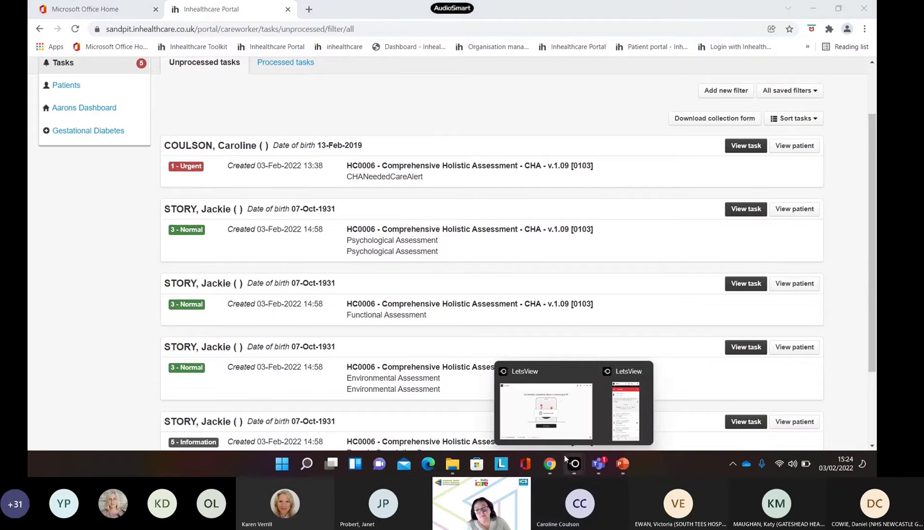
left_click(632, 412)
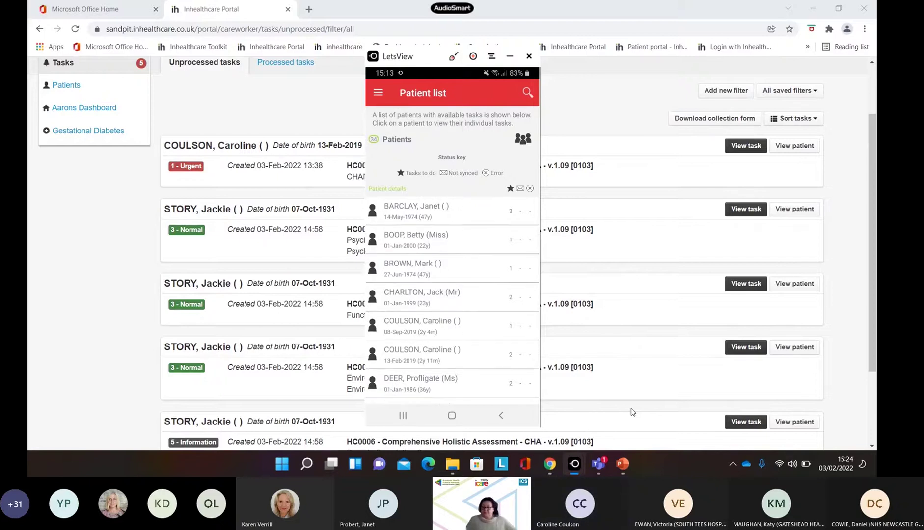
type("st")
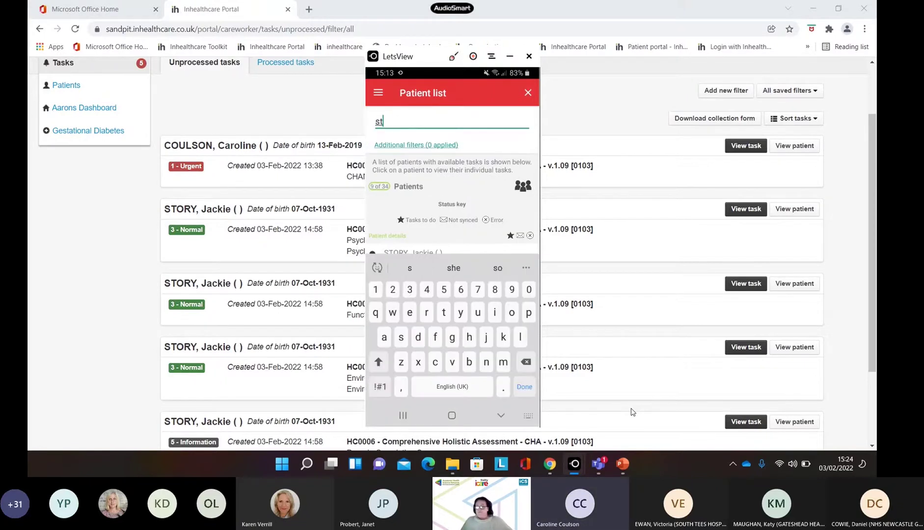
type("ory")
key("Return")
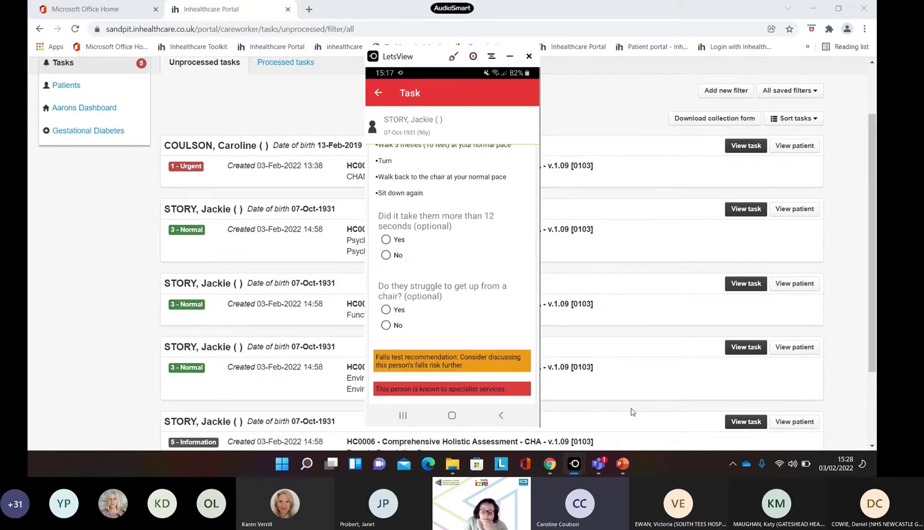
Bring the mirrored phone screen back up in LetsView and minimise the connection status window
left_click(633, 411)
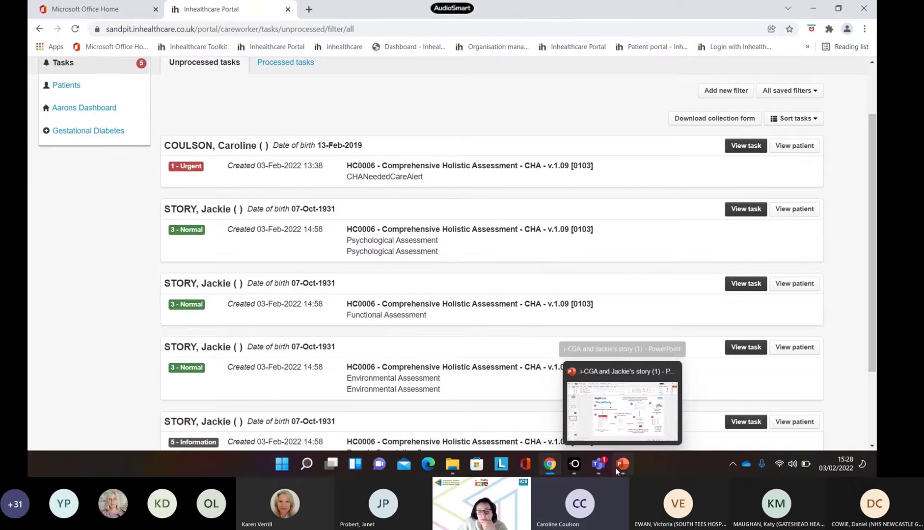
left_click(577, 467)
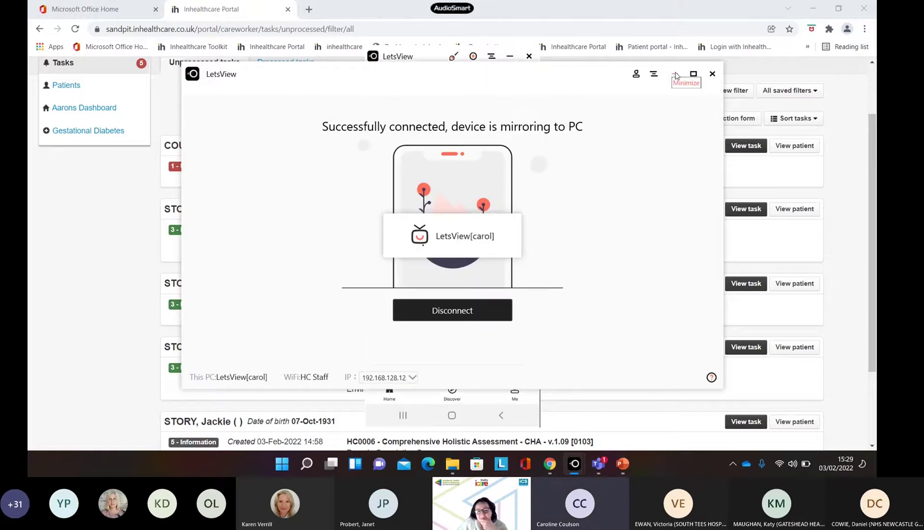
left_click(676, 75)
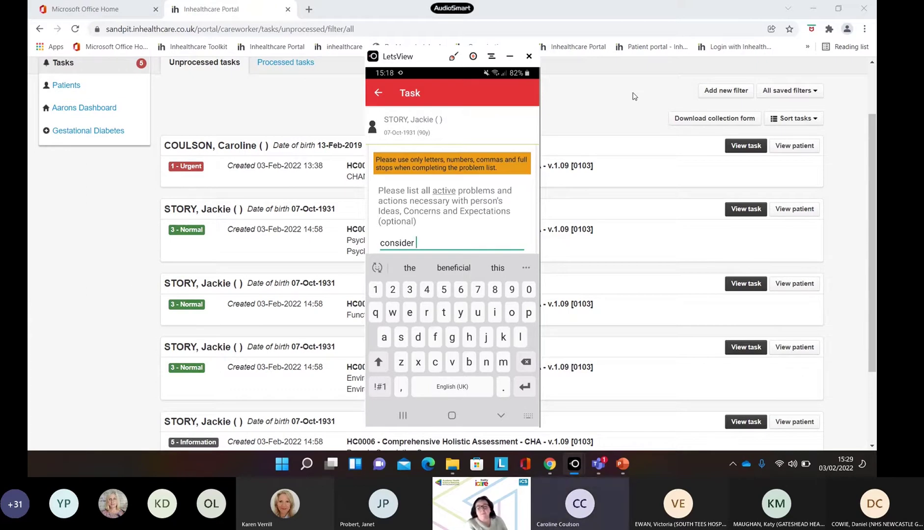
Enter "consider strength and balance course, and a falls assessment" as the active problems and necessary actions, and close the on-screen keyboard
type("st")
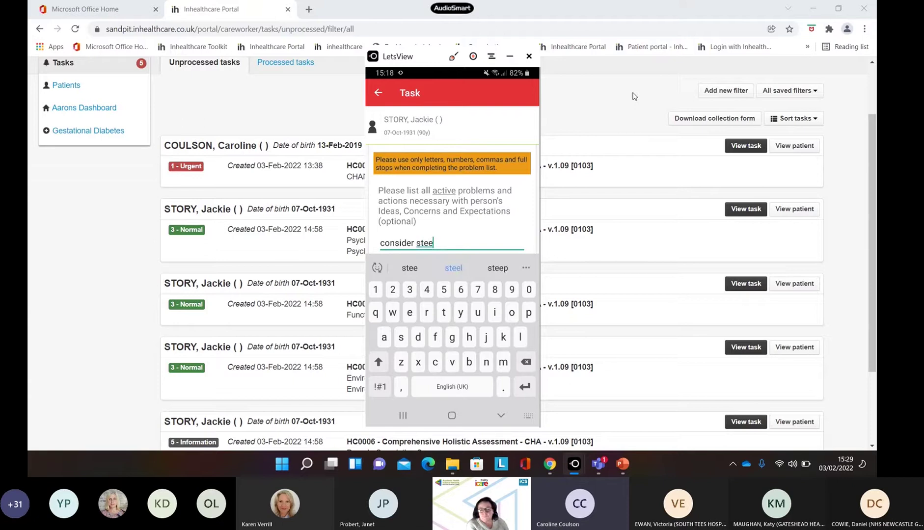
type("rength ")
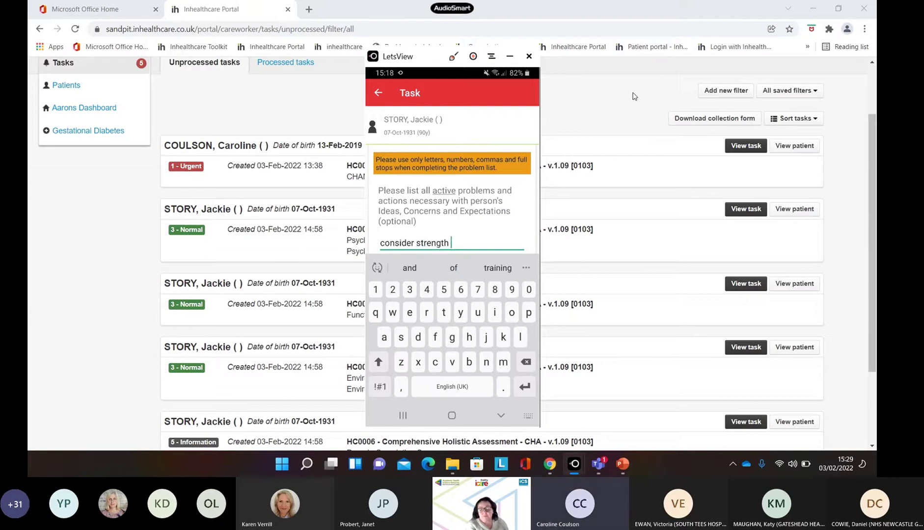
type("and ba")
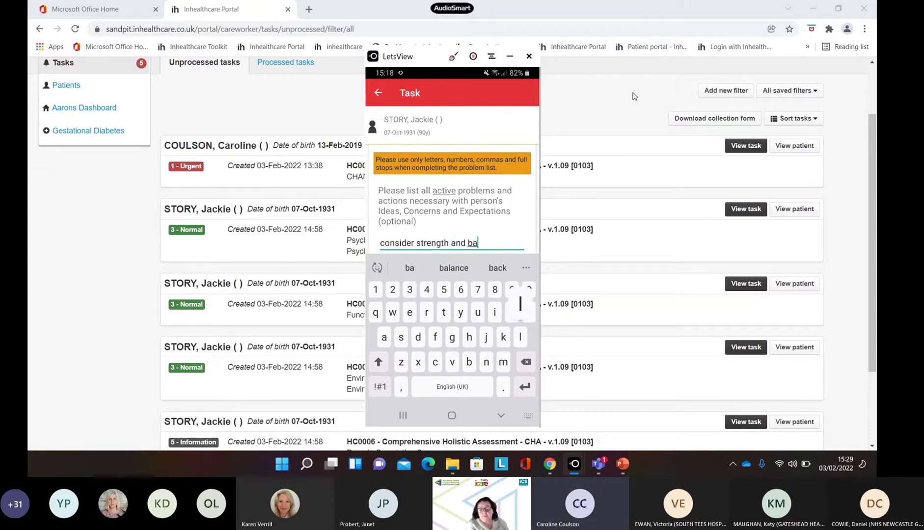
type("lance courze")
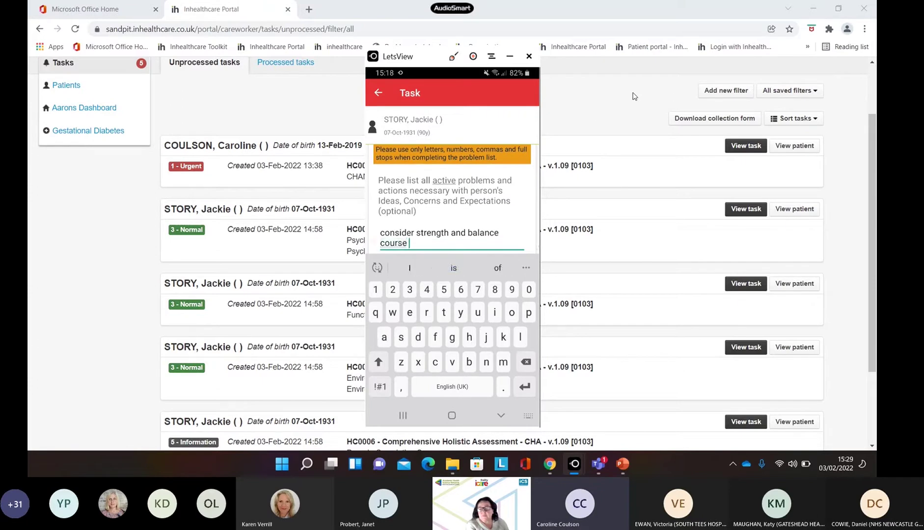
type(" , and a falls ")
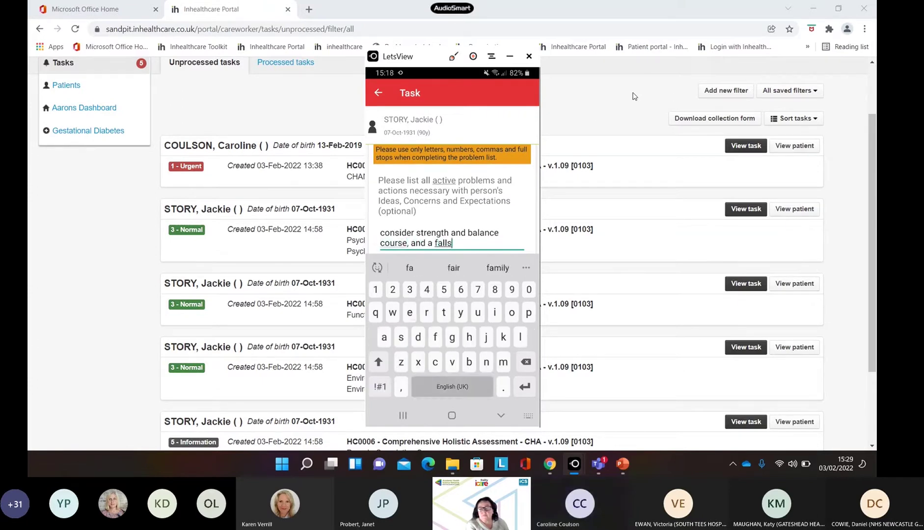
type("assessment")
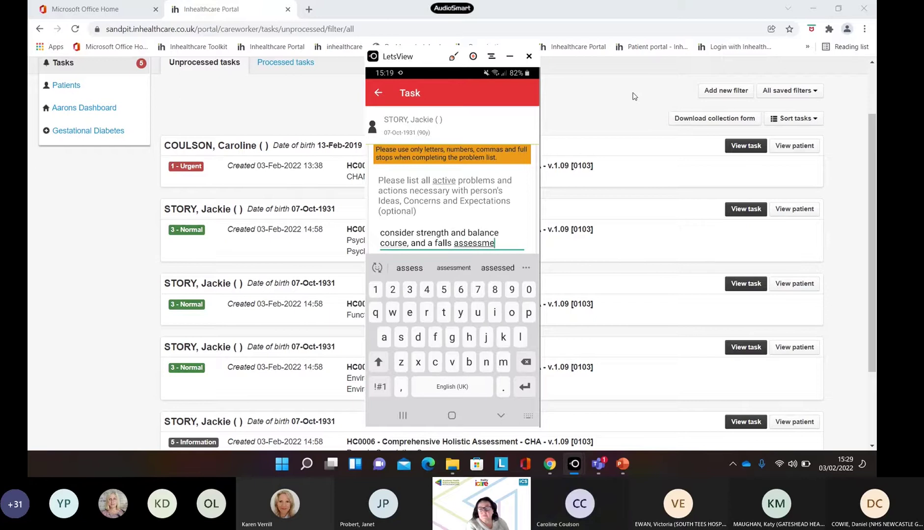
left_click(501, 416)
Answer Yes to the domain's information gathering and problem list being complete, acknowledge the BEWARE statement and submit the assessment
left_click(386, 343)
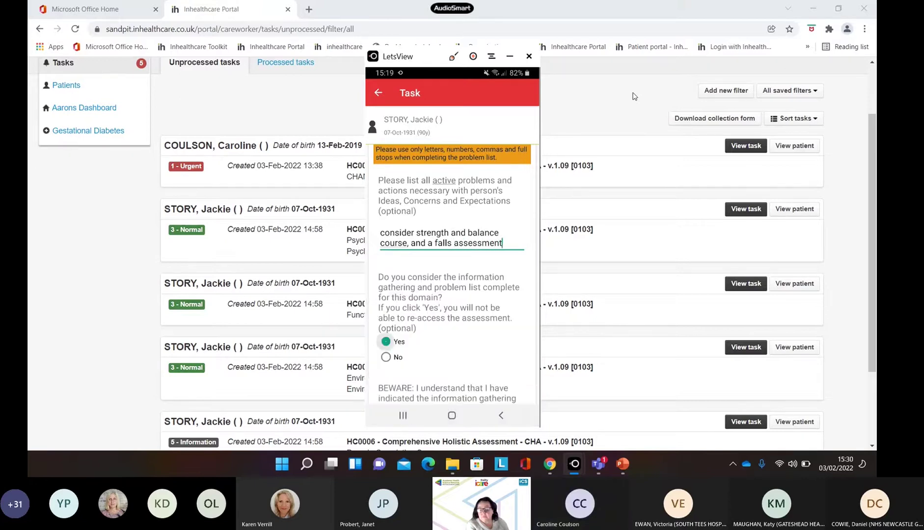
scroll(452, 245, "down", 2)
left_click(386, 349)
left_click(452, 388)
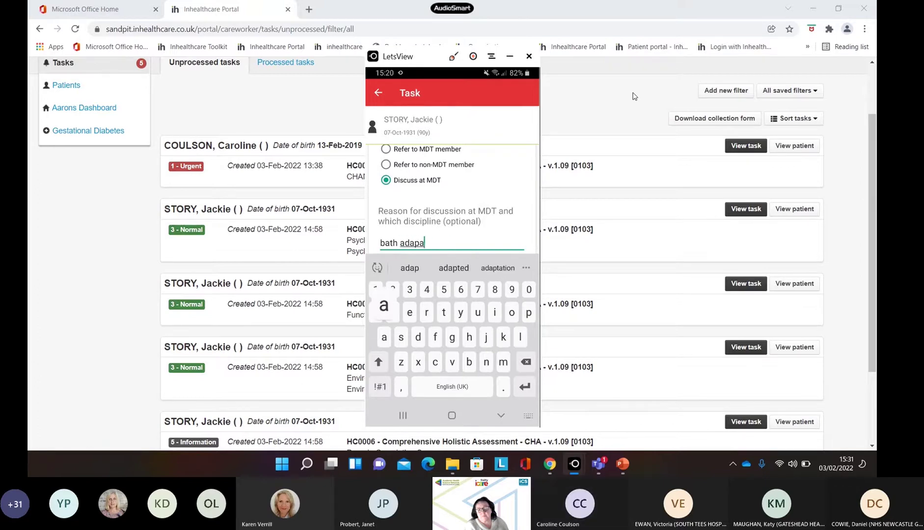
Complete the reason for discussion at MDT as "bath adaptations required, wheelchair also" and close the on-screen keyboard
type("required")
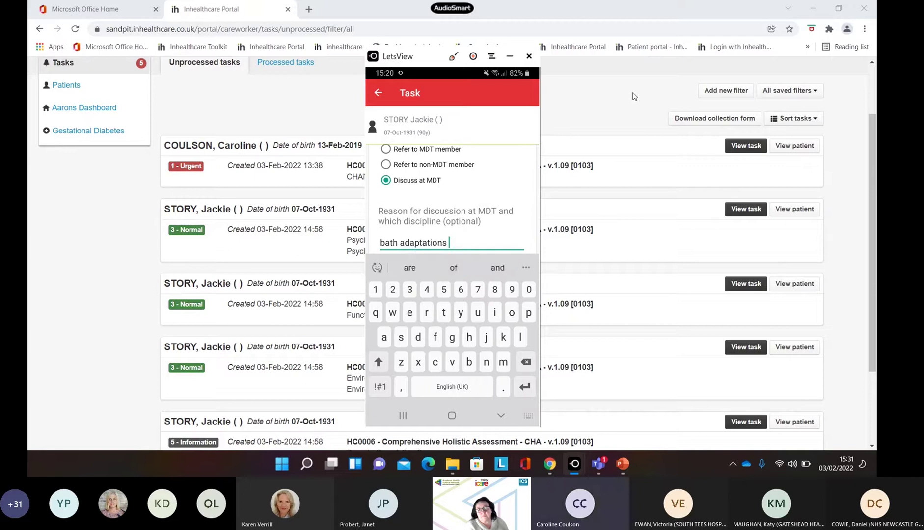
type(", ")
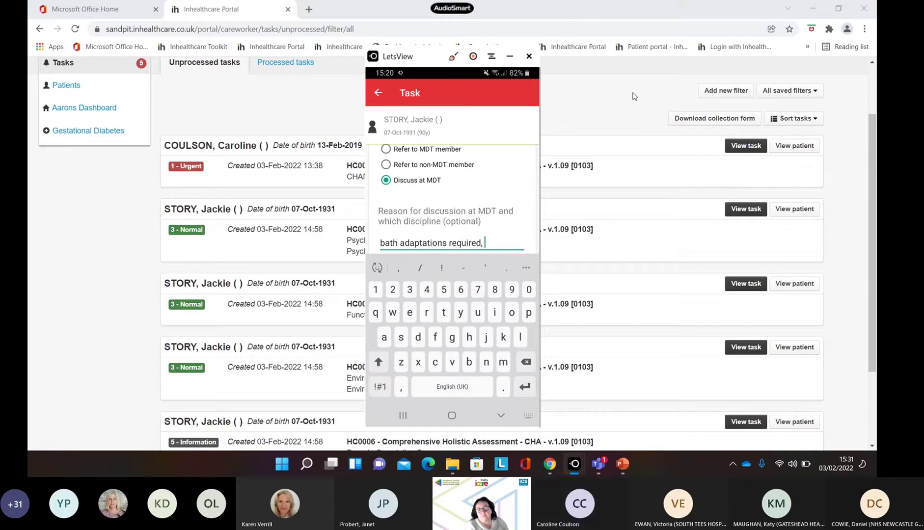
type("wheel")
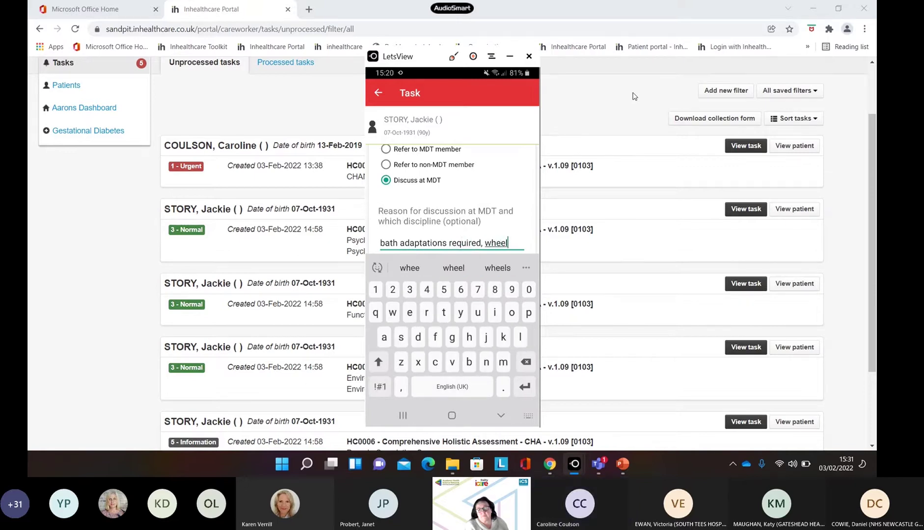
type("chair also")
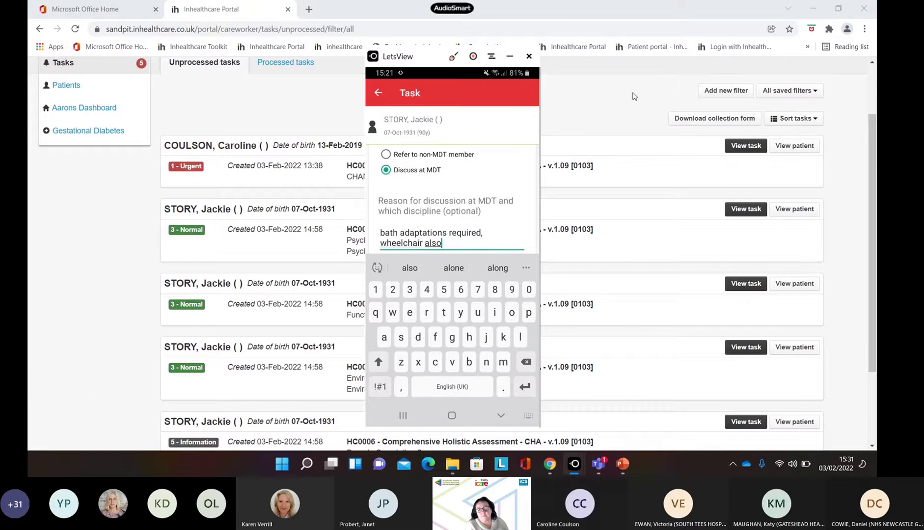
key("Escape")
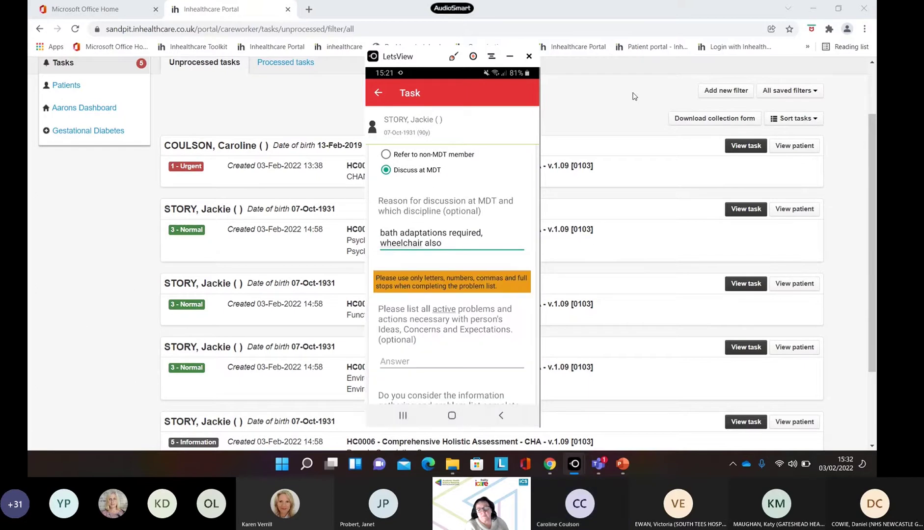
Review the next-action answers and enter "see Mdt" as the list of active problems and necessary actions for this domain
scroll(452, 275, "down", 1)
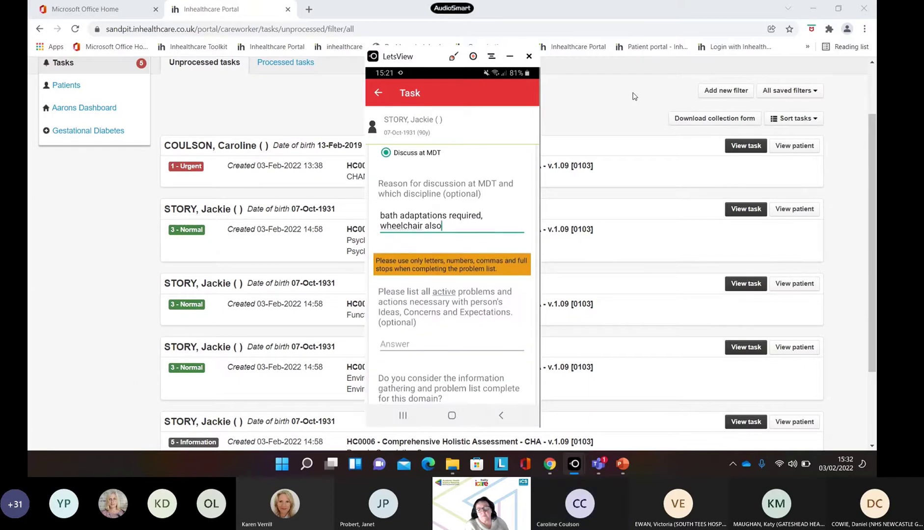
scroll(451, 275, "up", 5)
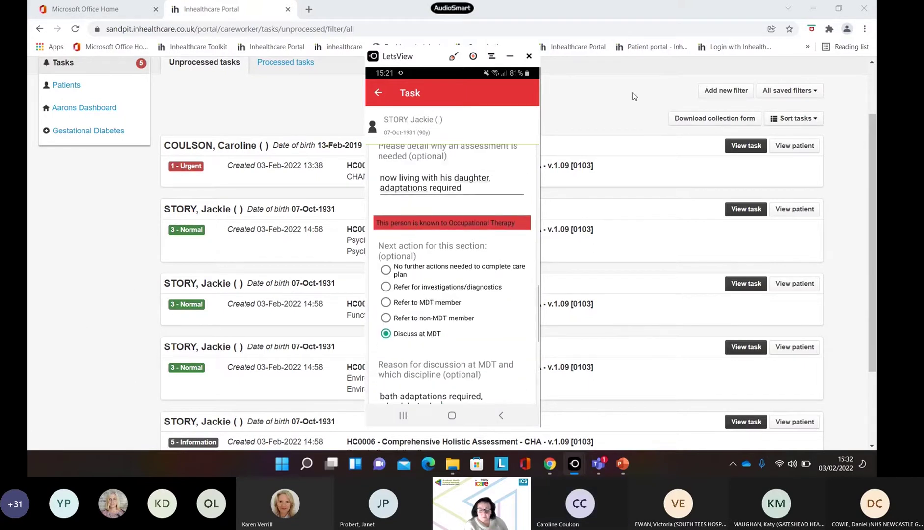
scroll(451, 275, "down", 5)
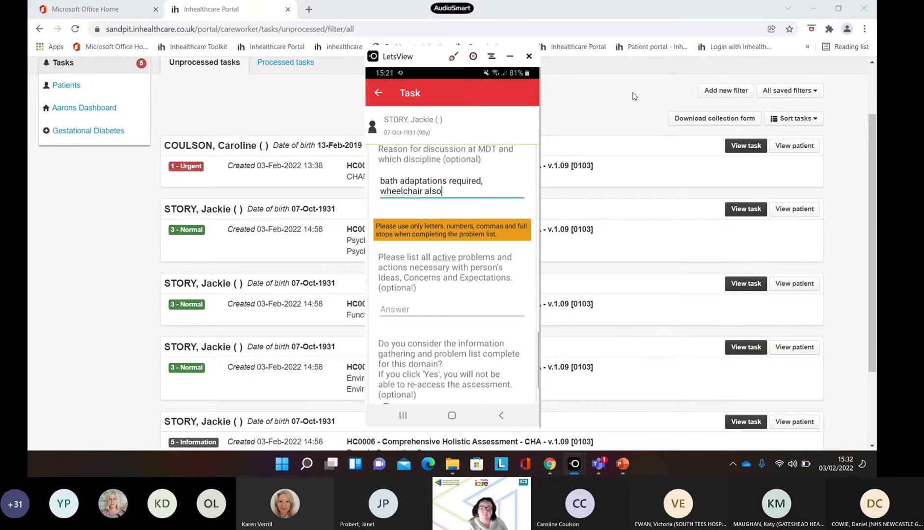
scroll(451, 275, "down", 2)
left_click(442, 267)
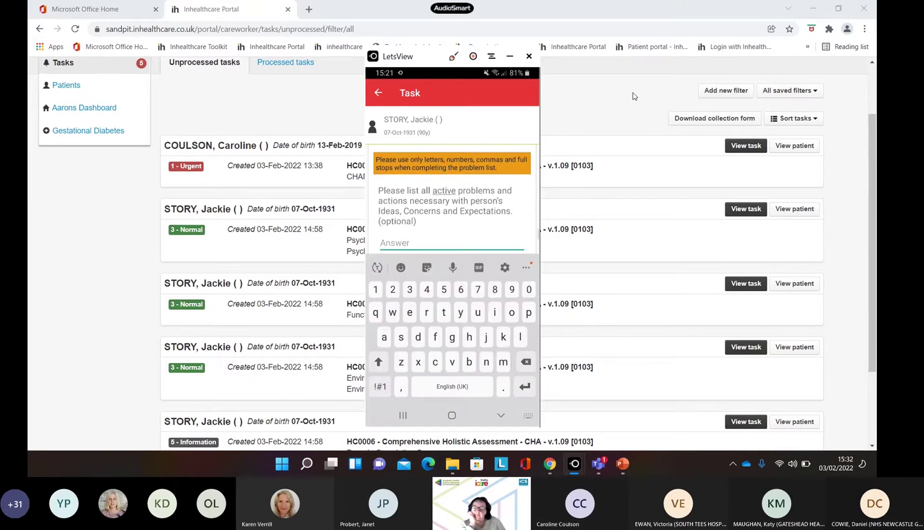
type("see Mdt")
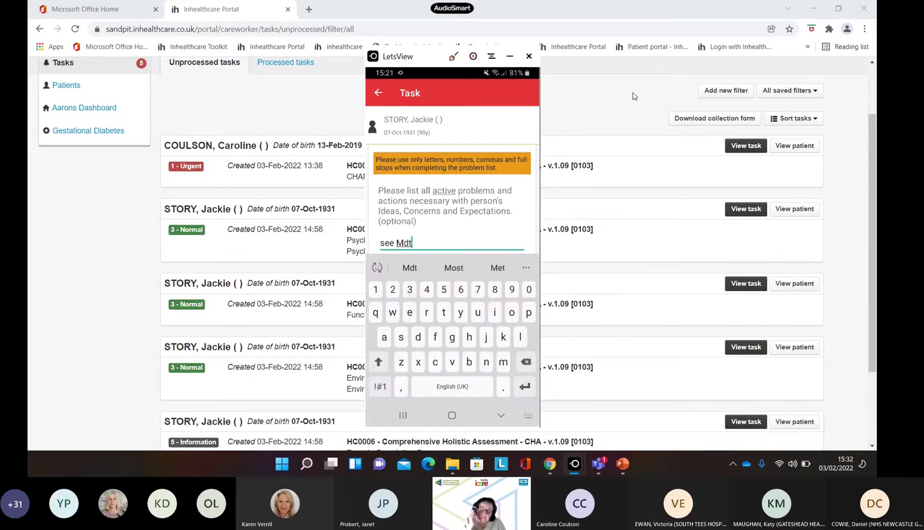
scroll(452, 196, "down", 4)
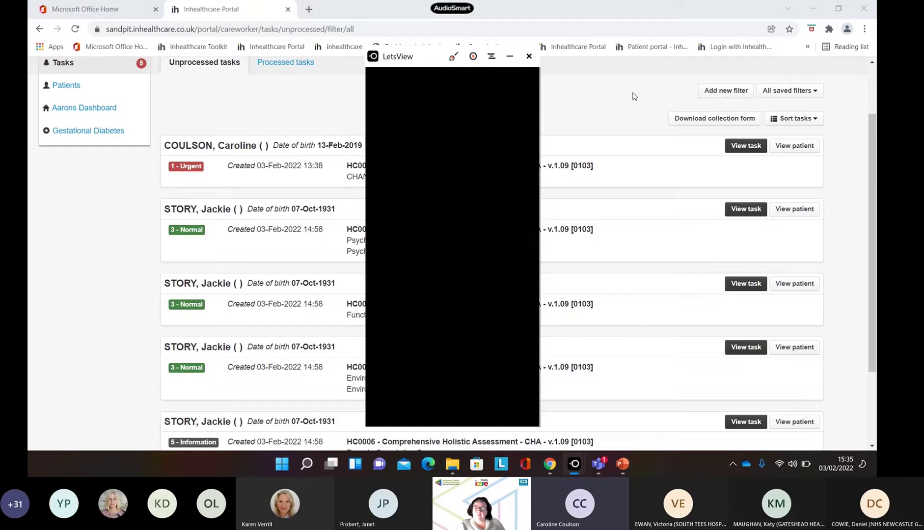
Switch to the Inhealthcare Portal, search for the assessed patient by surname and open the matching patient's record
left_click(586, 89)
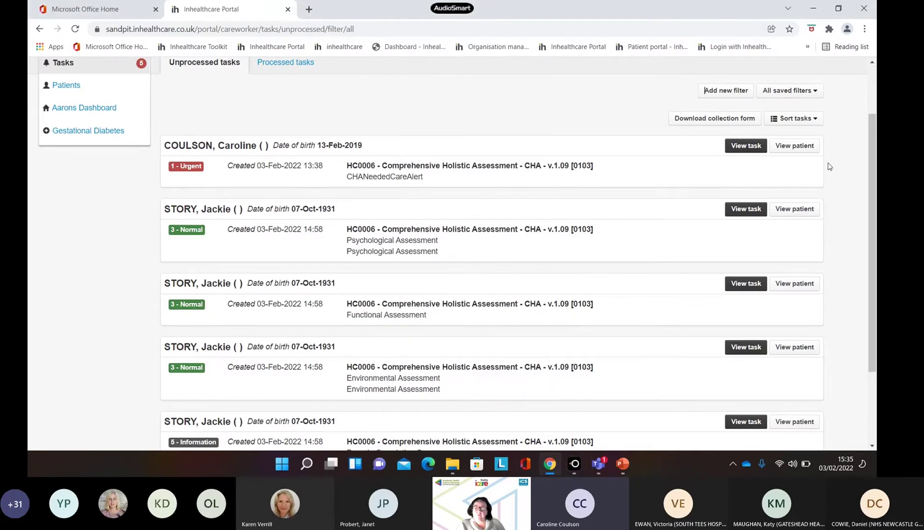
scroll(870, 171, "up", 2)
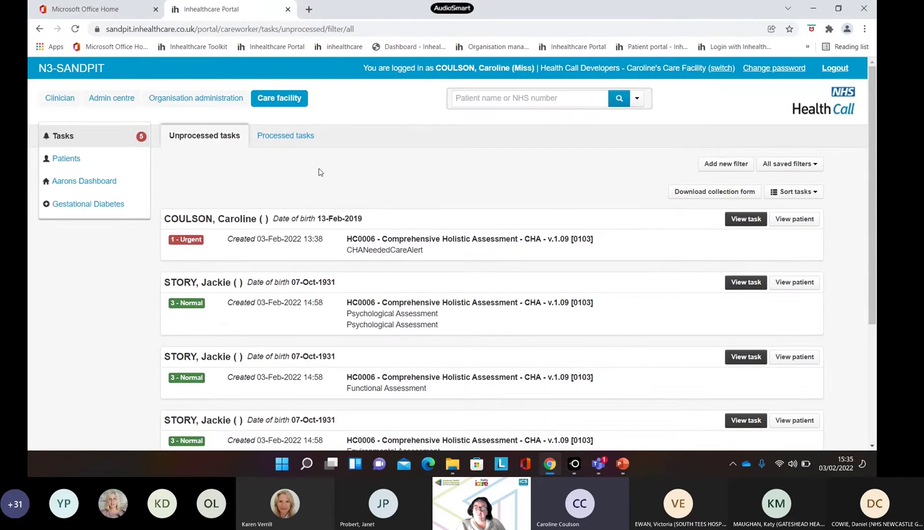
left_click(528, 103)
type("story")
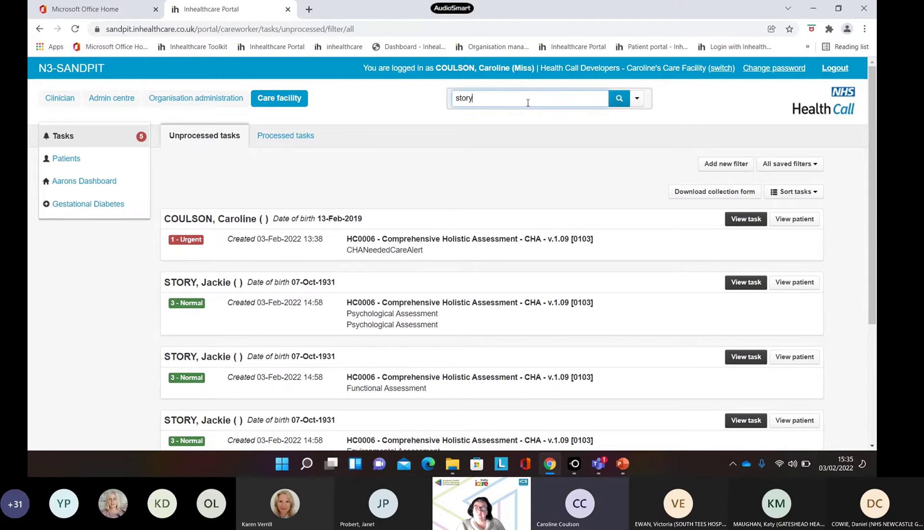
key("Return")
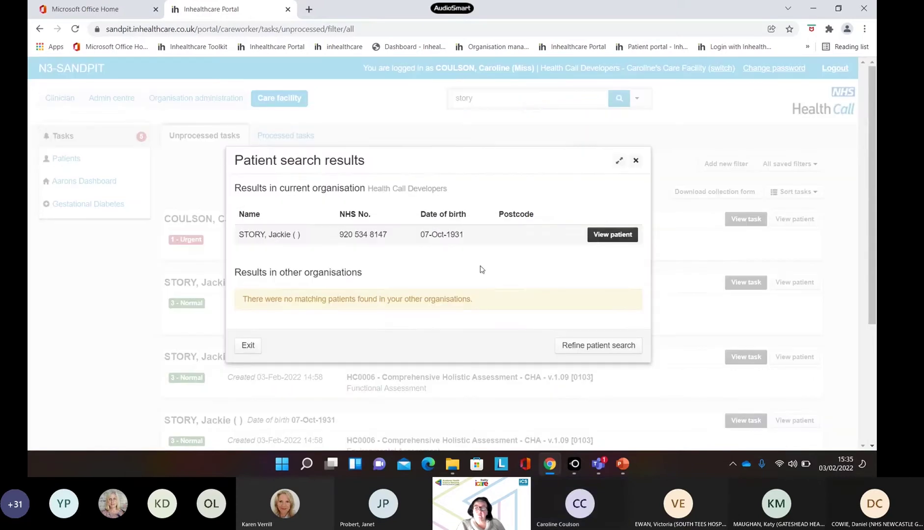
left_click(611, 235)
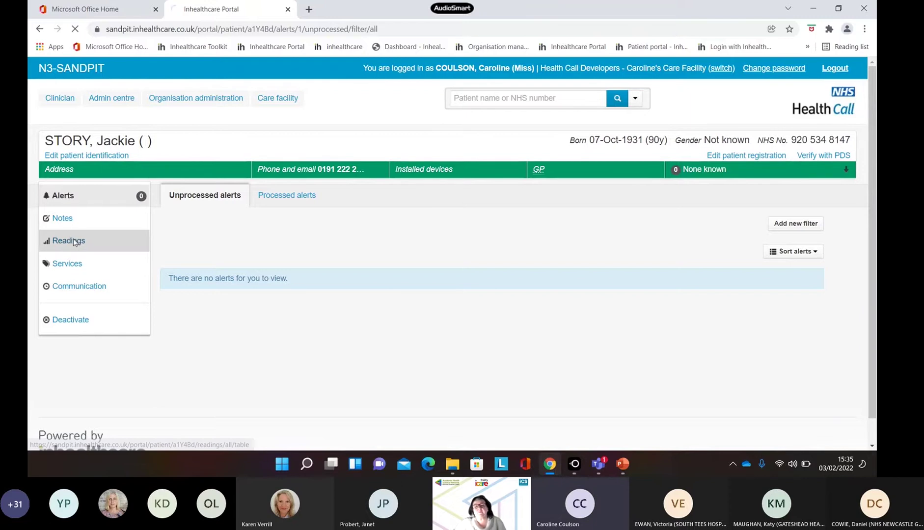
Download the Problem List.pdf attachment dated 03-Feb-2022 from the patient's readings and open the downloaded file
left_click(73, 242)
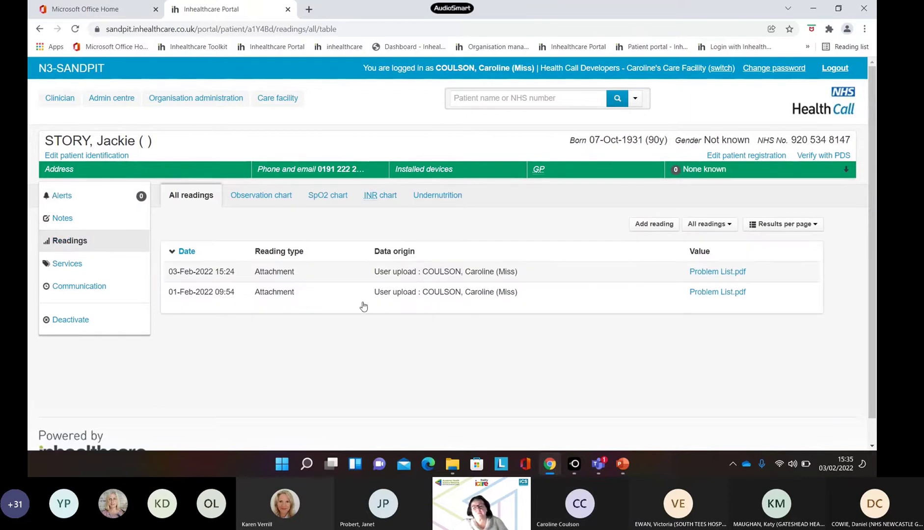
left_click(715, 273)
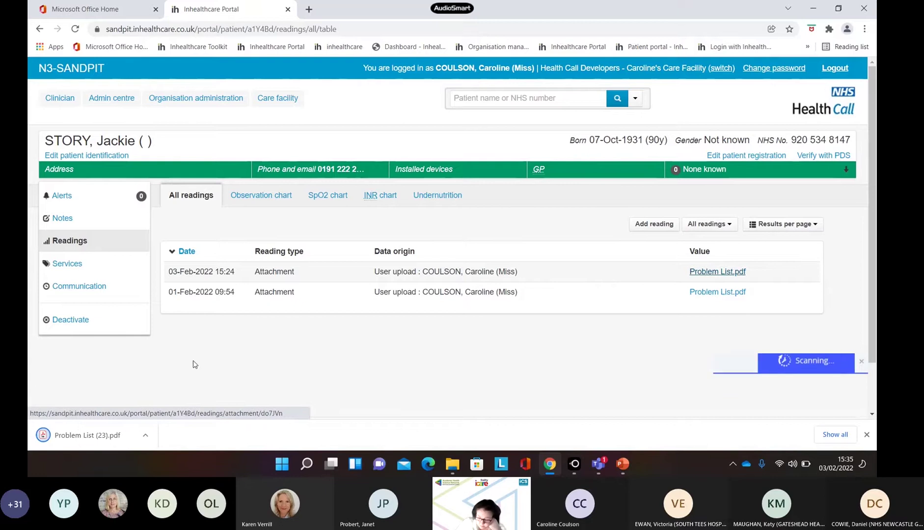
left_click(147, 436)
left_click(175, 350)
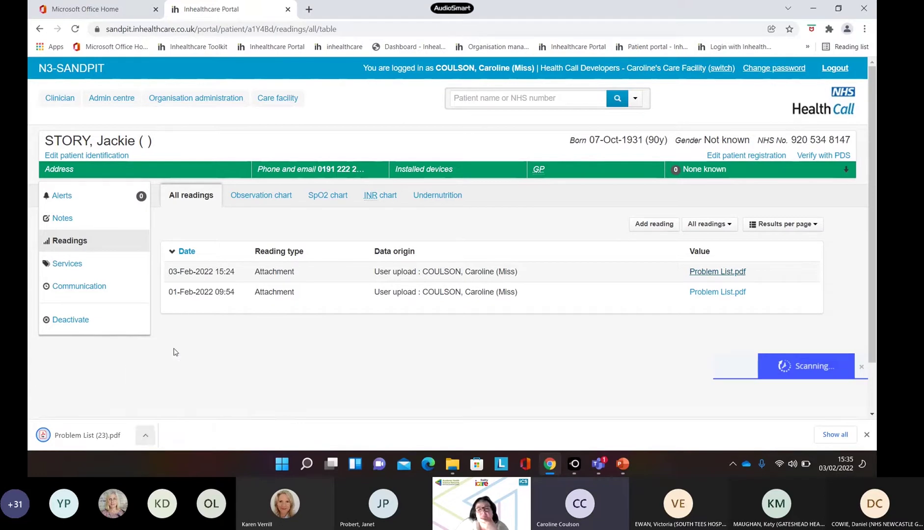